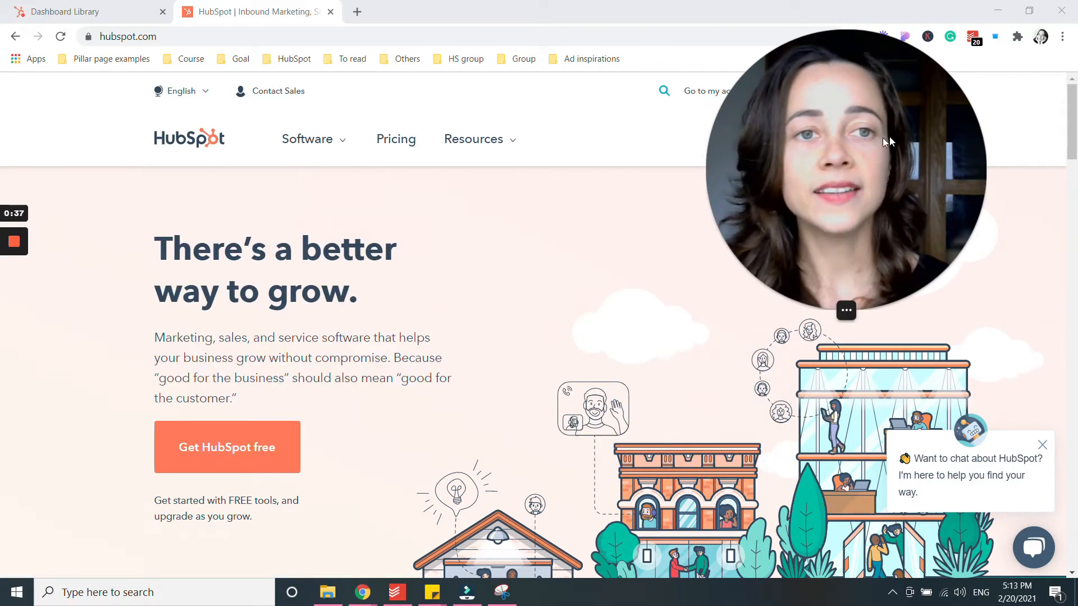
# Open the free signup page from the Get HubSpot free button on hubspot.com.
pyautogui.moveTo(882, 137); pyautogui.dragTo(626, 145)
pyautogui.click(885, 145)
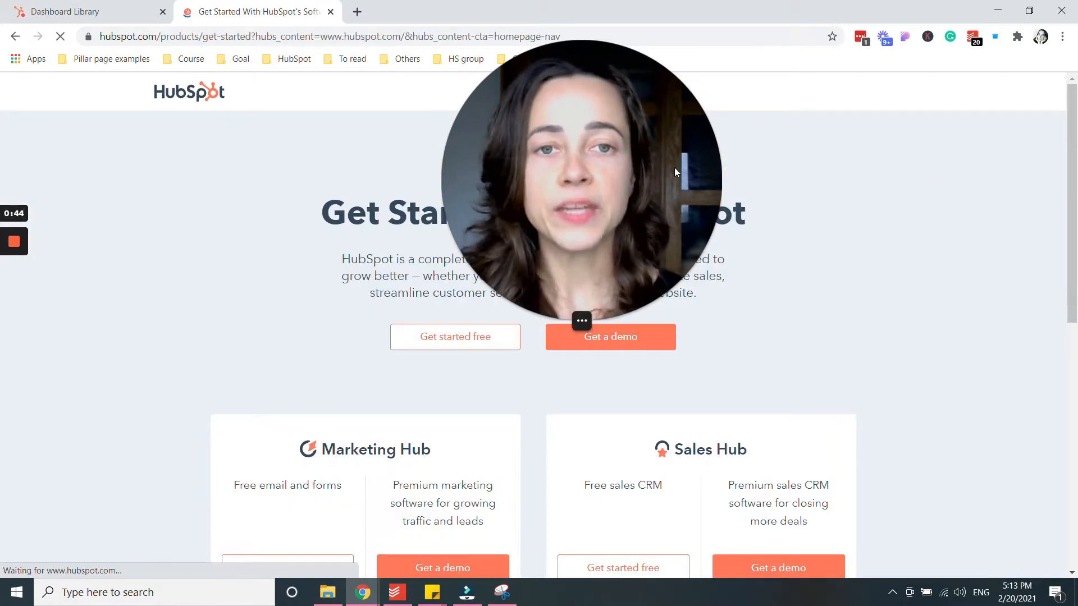
pyautogui.moveTo(674, 168); pyautogui.dragTo(946, 166)
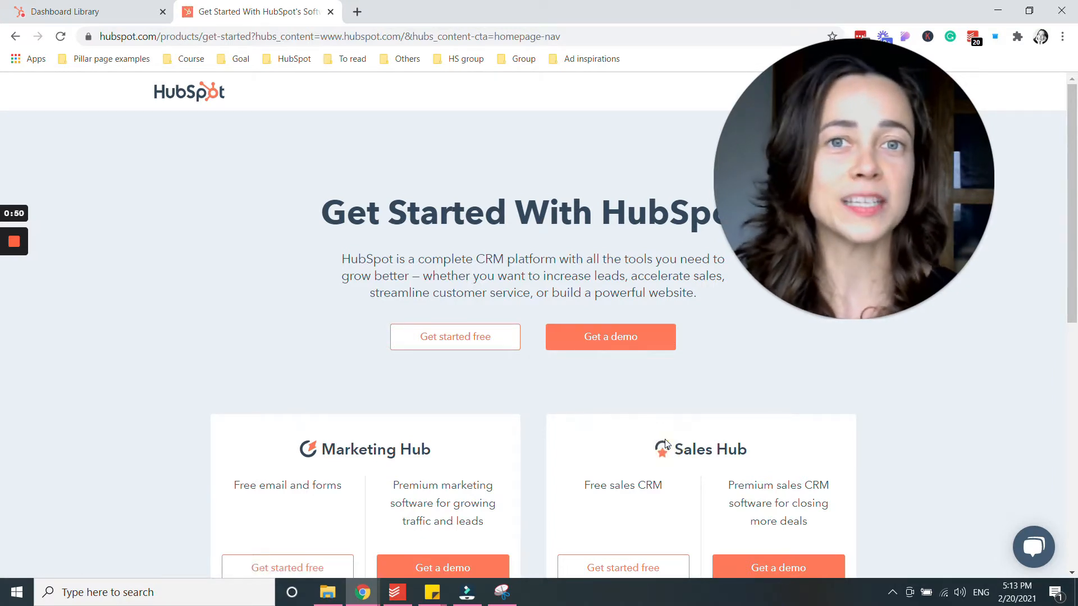
# Start a free CRM signup as a new user, then switch back to the Dashboard Library tab.
pyautogui.click(460, 336)
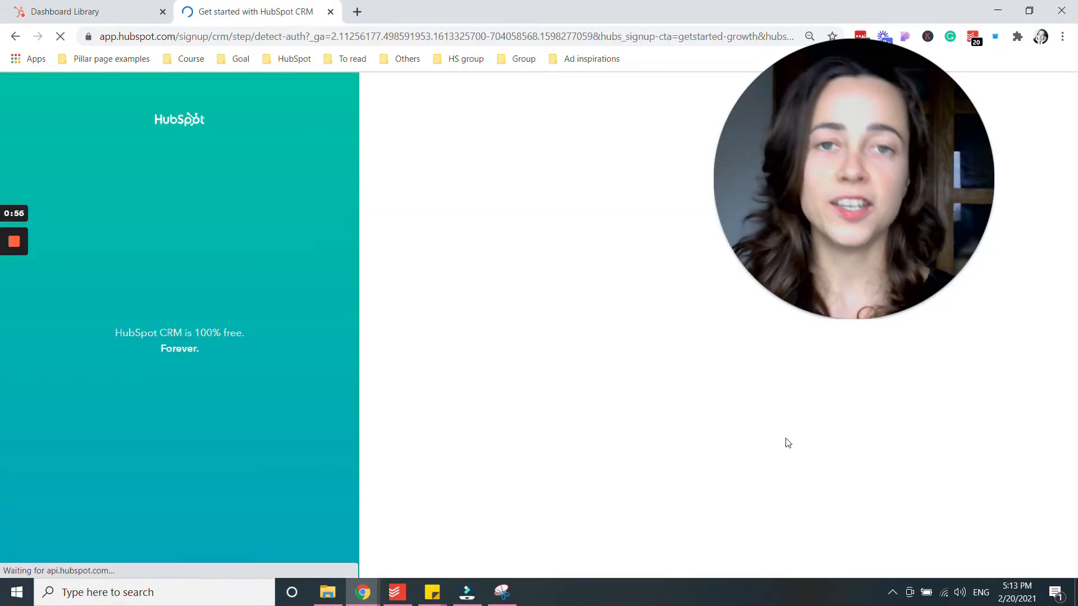
pyautogui.moveTo(826, 180); pyautogui.dragTo(553, 177)
pyautogui.click(814, 196)
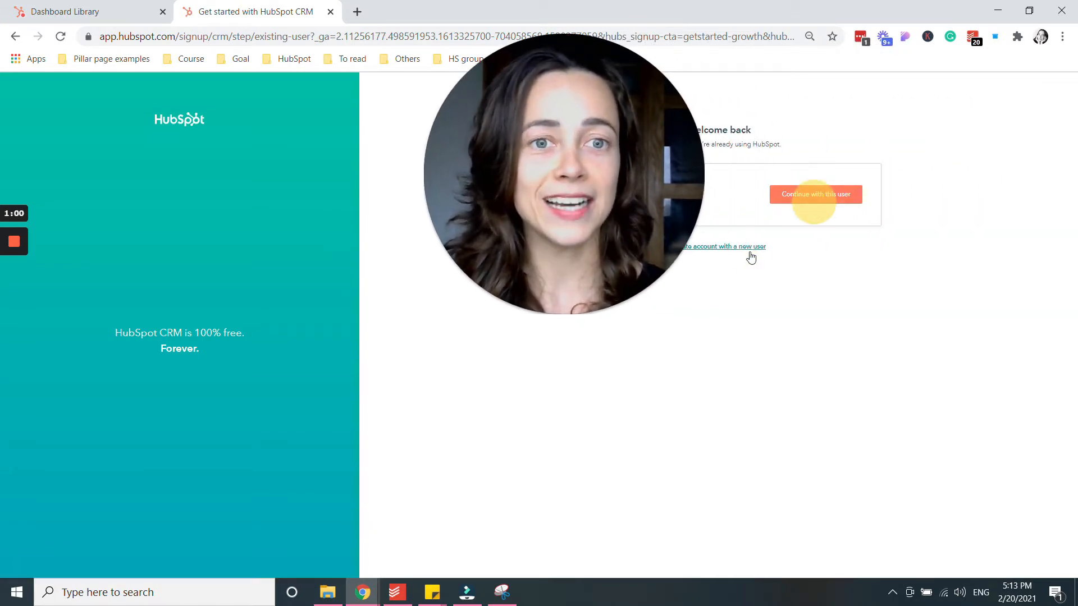
pyautogui.click(723, 247)
pyautogui.moveTo(664, 179); pyautogui.dragTo(514, 179)
pyautogui.click(714, 197)
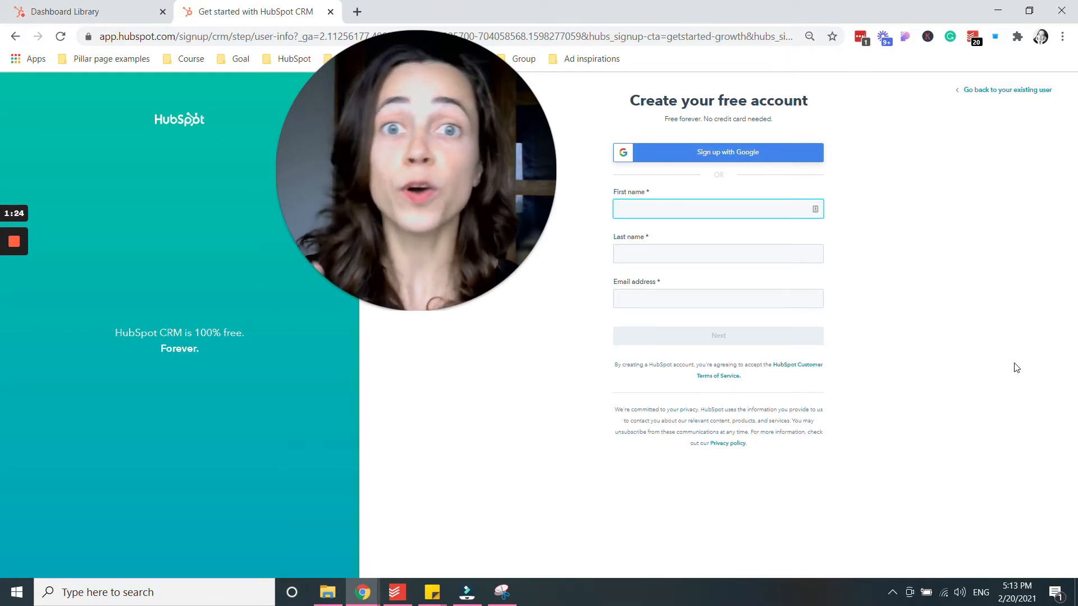
pyautogui.click(52, 6)
pyautogui.moveTo(424, 126); pyautogui.dragTo(814, 124)
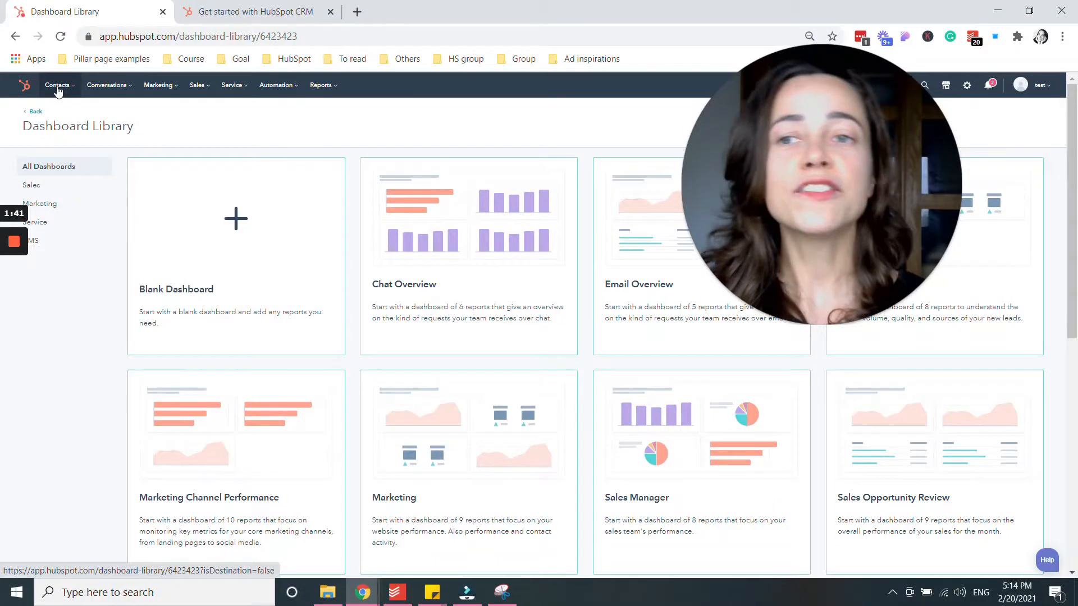
# Open the Contacts dropdown in the top navigation bar.
pyautogui.click(58, 85)
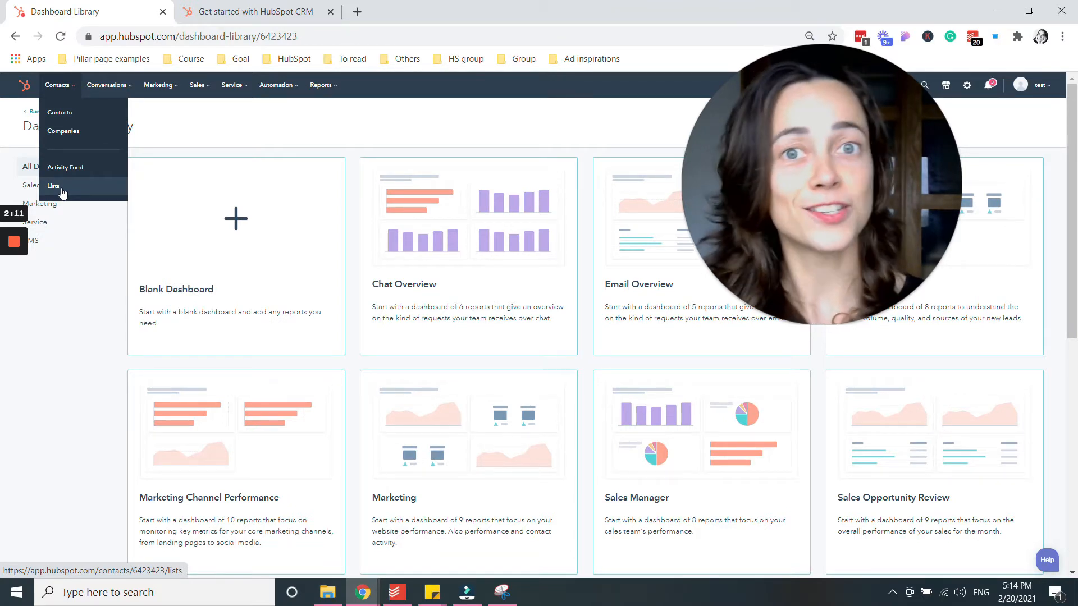
# Preview the Conversations, Marketing and Sales menus, ending on Deals, Forecast, Tasks and Quotes.
pyautogui.moveTo(113, 91)
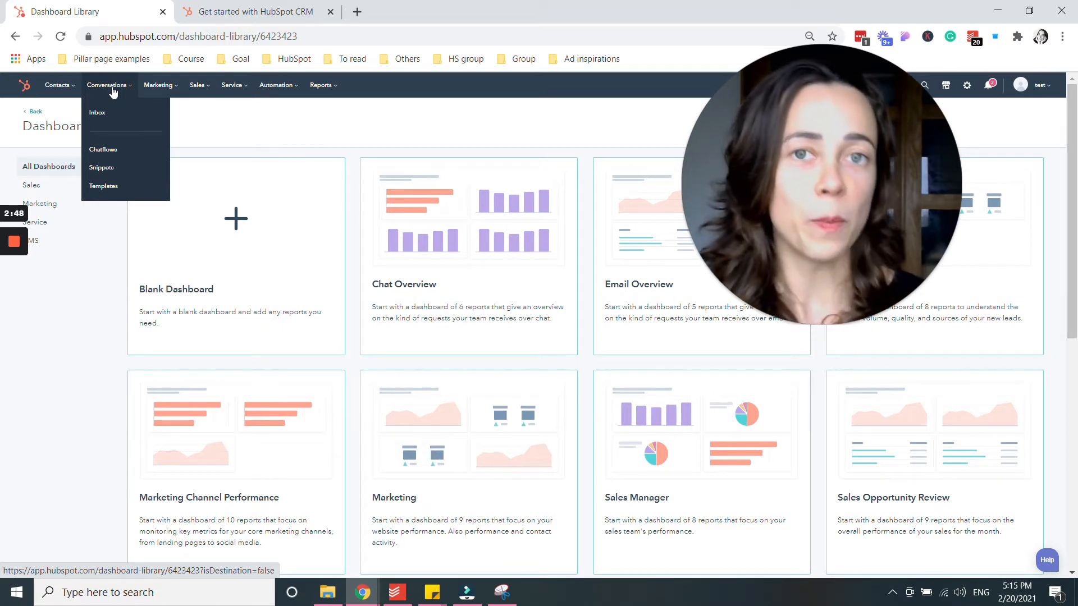
pyautogui.moveTo(152, 89)
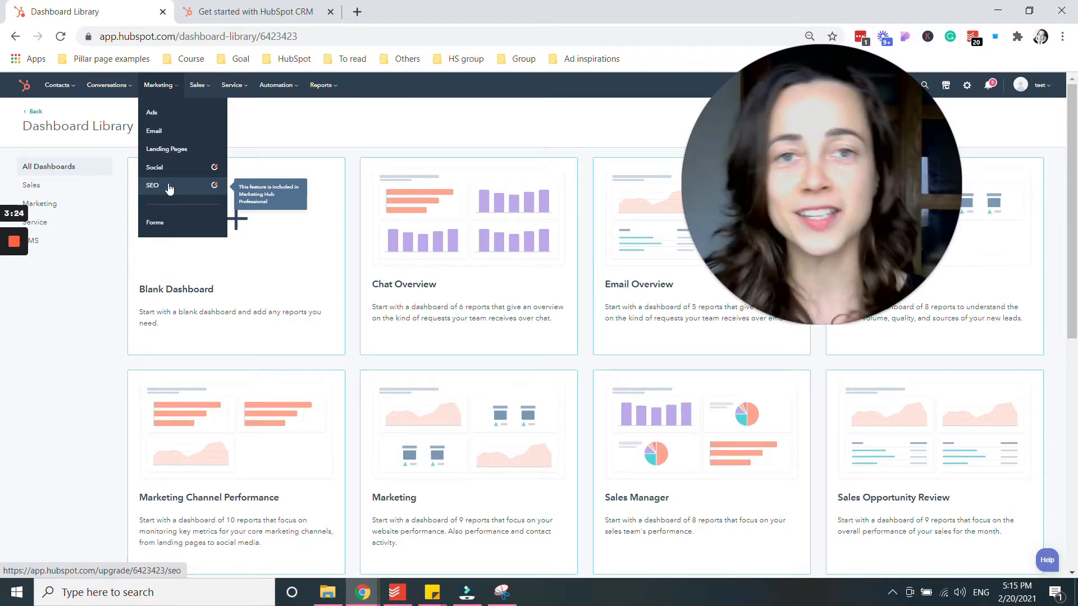
pyautogui.moveTo(192, 92)
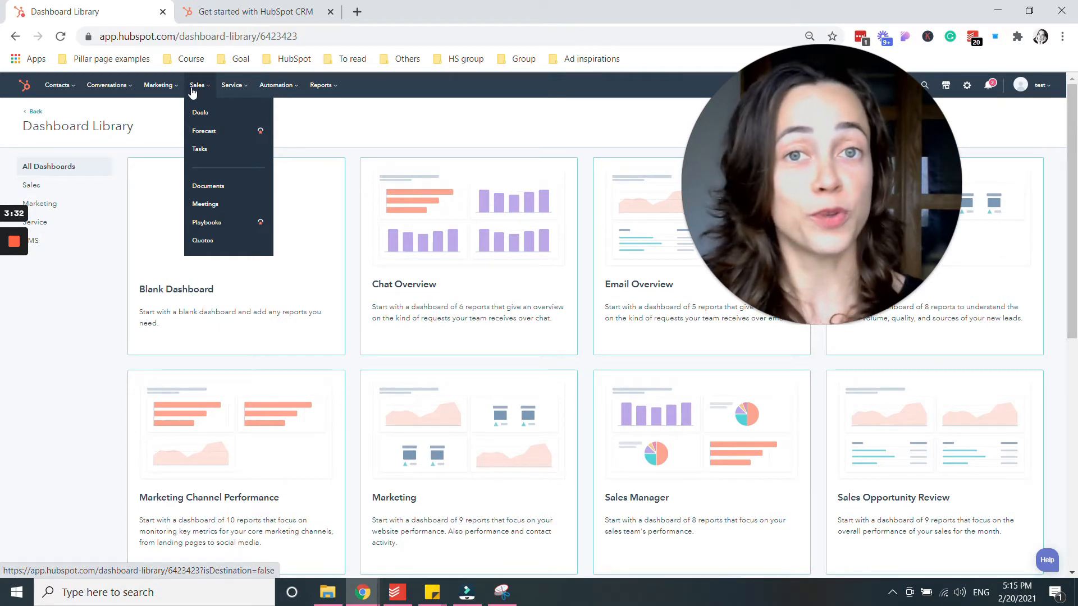
# Preview the Service, Automation and Reports menus in the top navigation bar.
pyautogui.moveTo(230, 94)
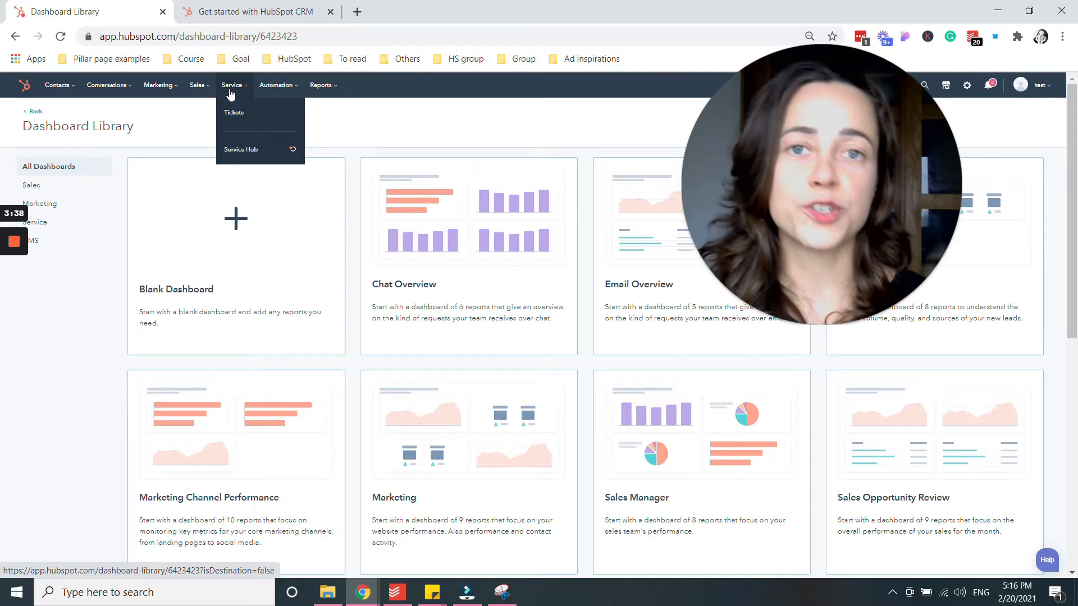
pyautogui.moveTo(291, 91)
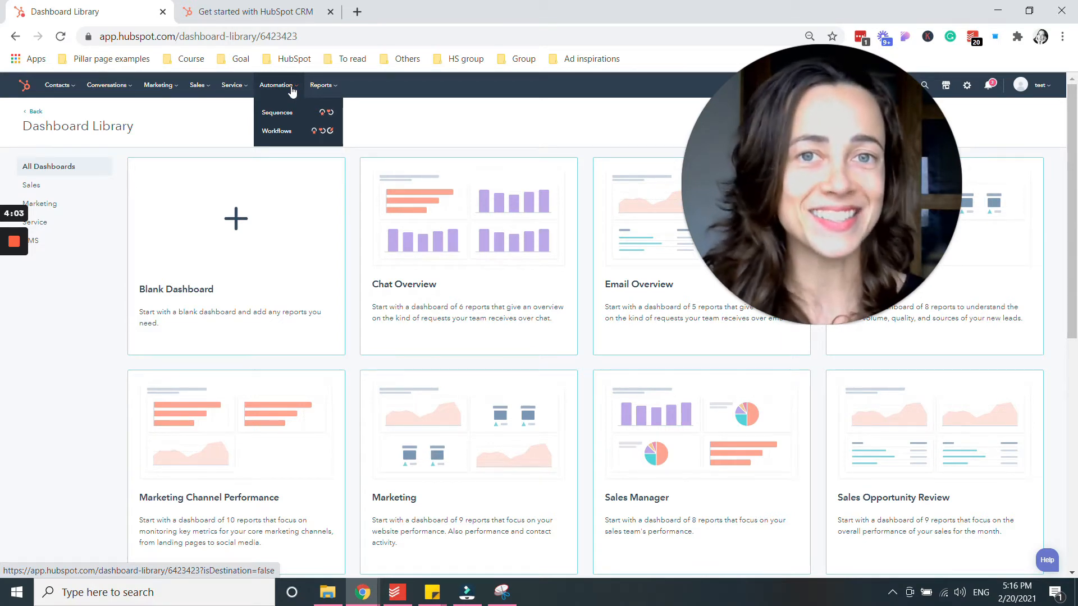
pyautogui.moveTo(319, 96)
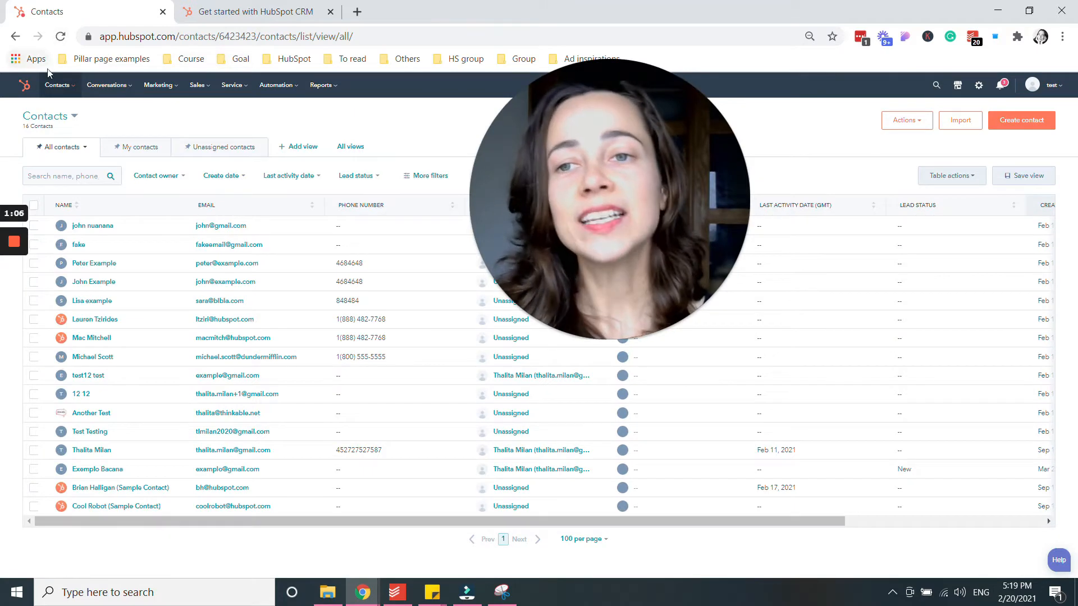
# Open the Contacts > Contacts list and begin a new contact with Create contact.
pyautogui.click(57, 87)
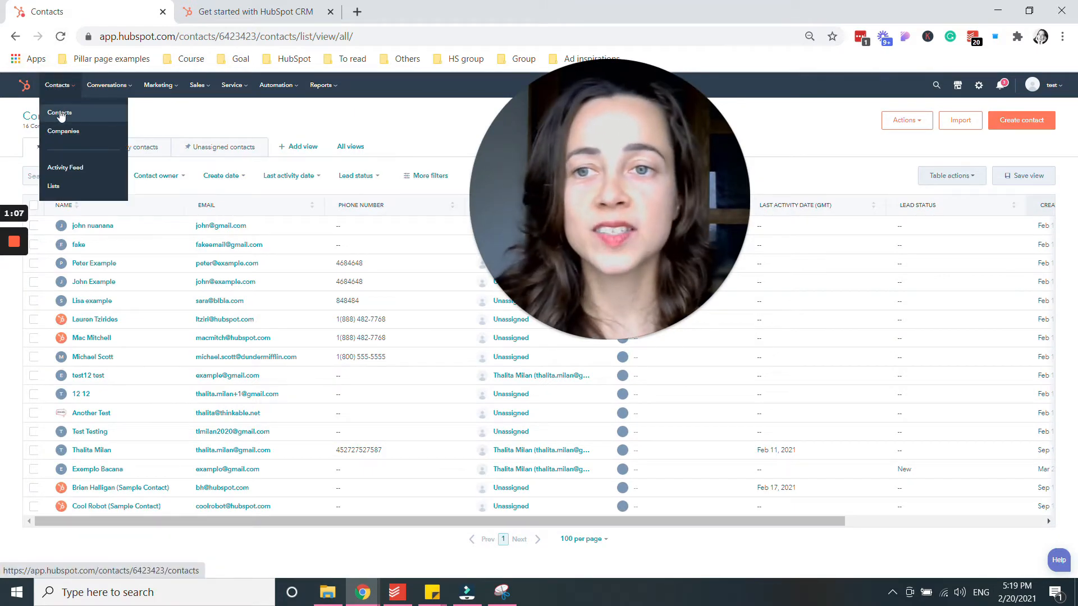
pyautogui.click(59, 112)
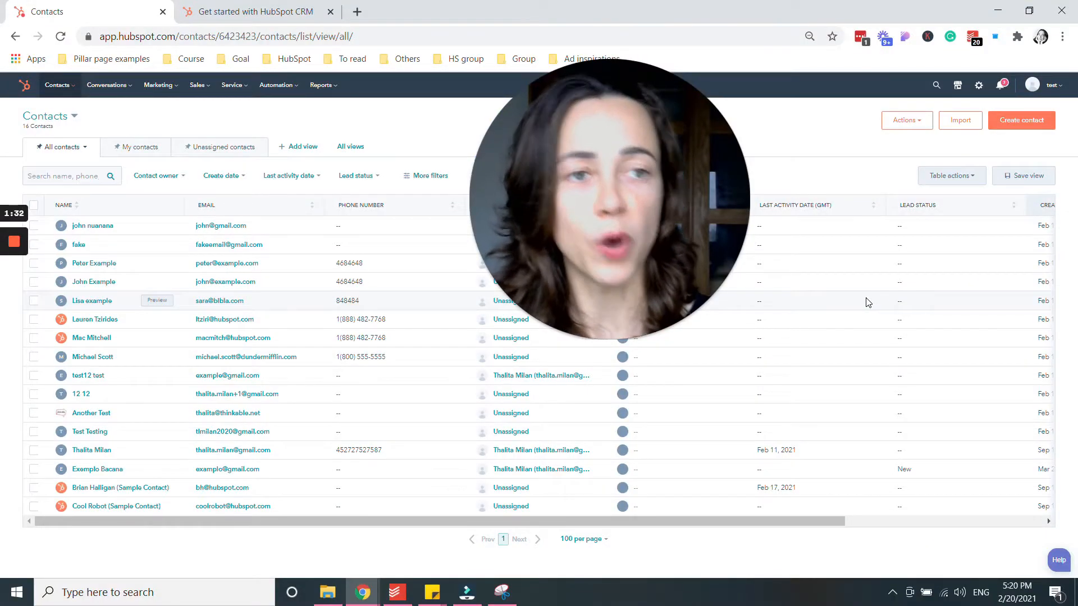
pyautogui.click(1019, 120)
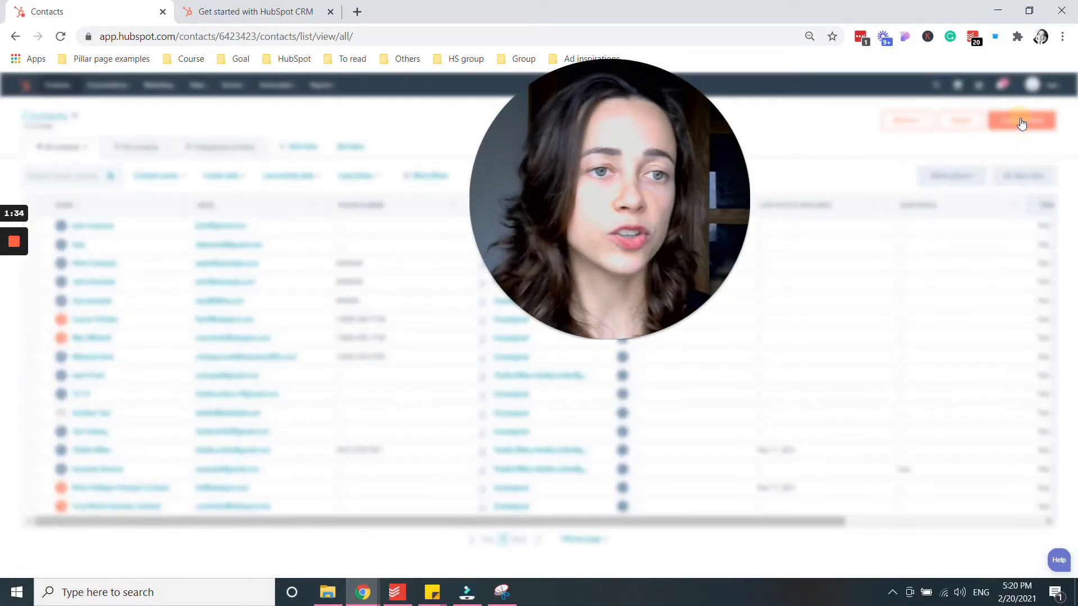
# Enter a unique test e-mail address for the new contact.
pyautogui.moveTo(704, 161); pyautogui.dragTo(588, 161)
pyautogui.click(820, 150)
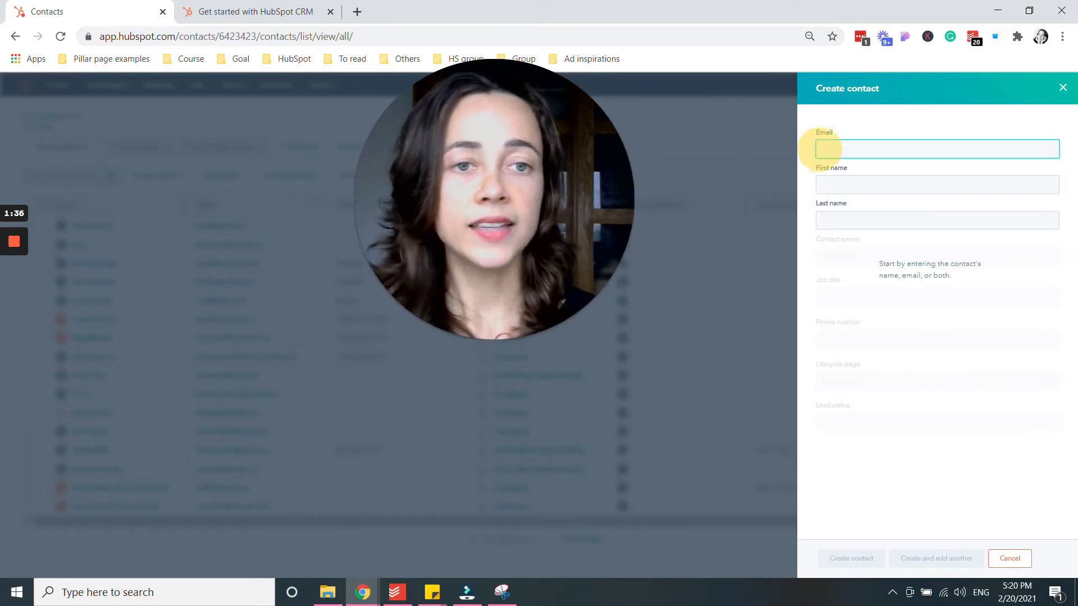
pyautogui.write('te')
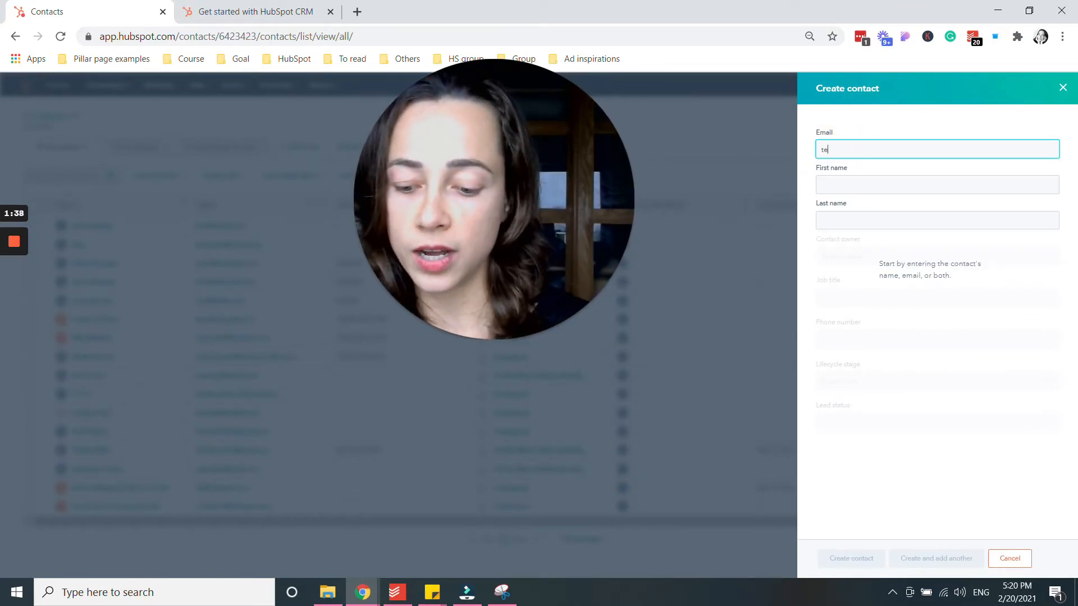
pyautogui.write('st@gm')
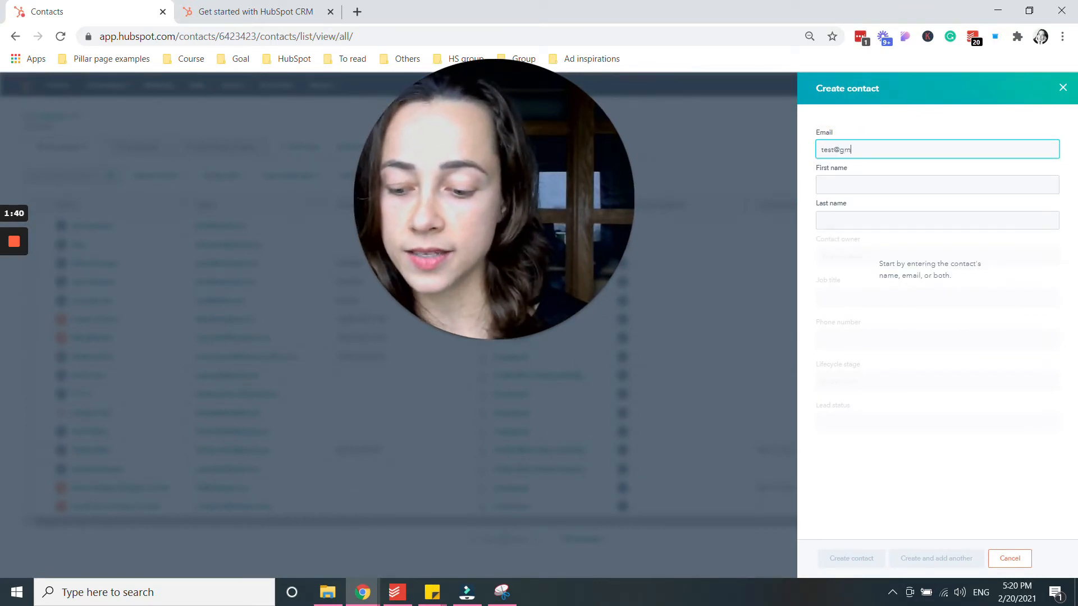
pyautogui.write('ail.com')
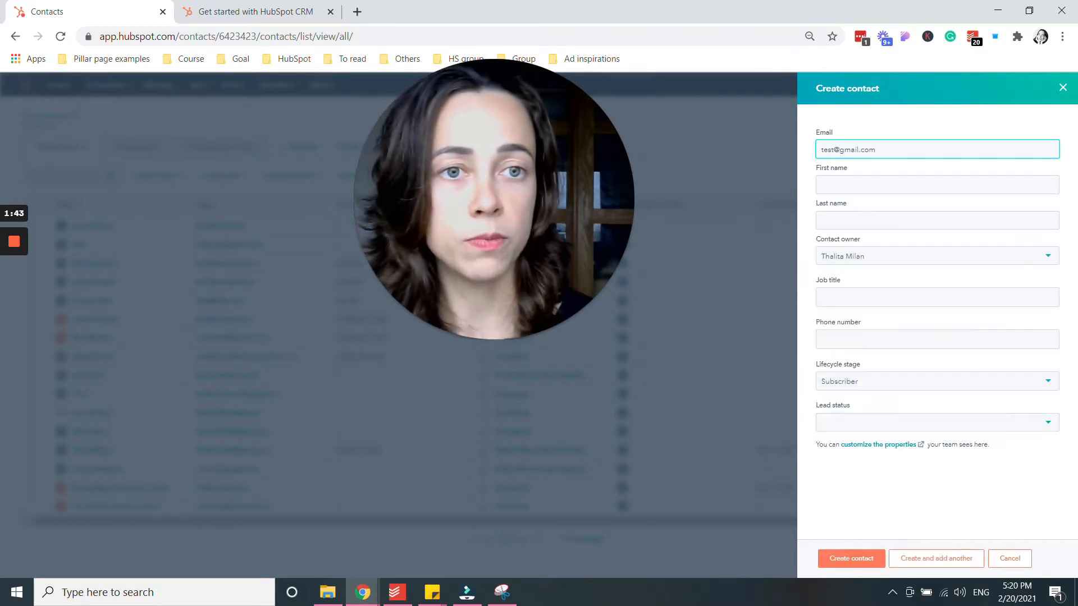
pyautogui.click(834, 149)
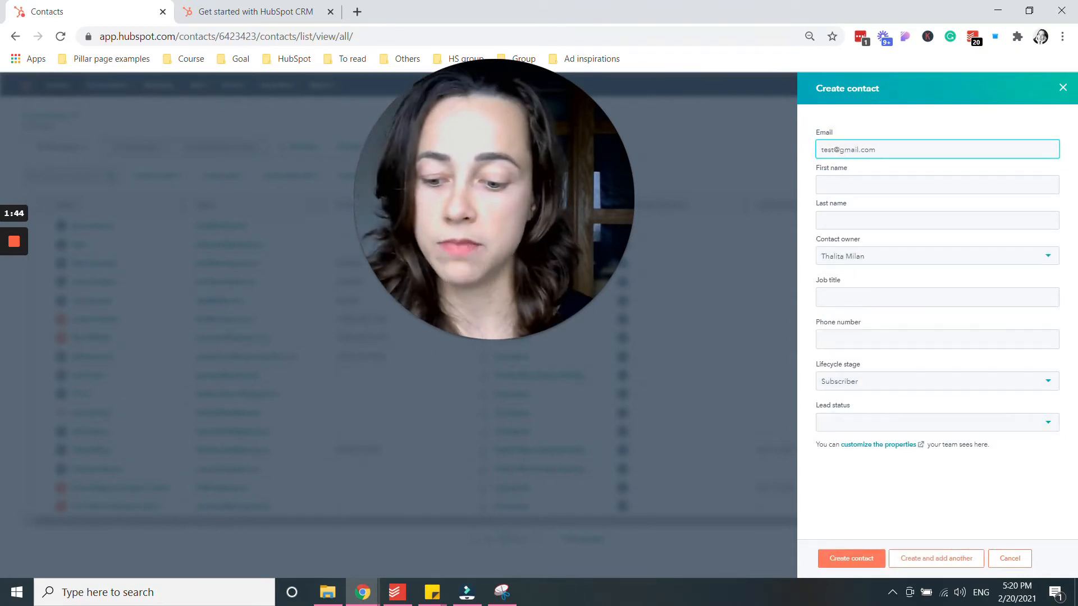
pyautogui.write('345676')
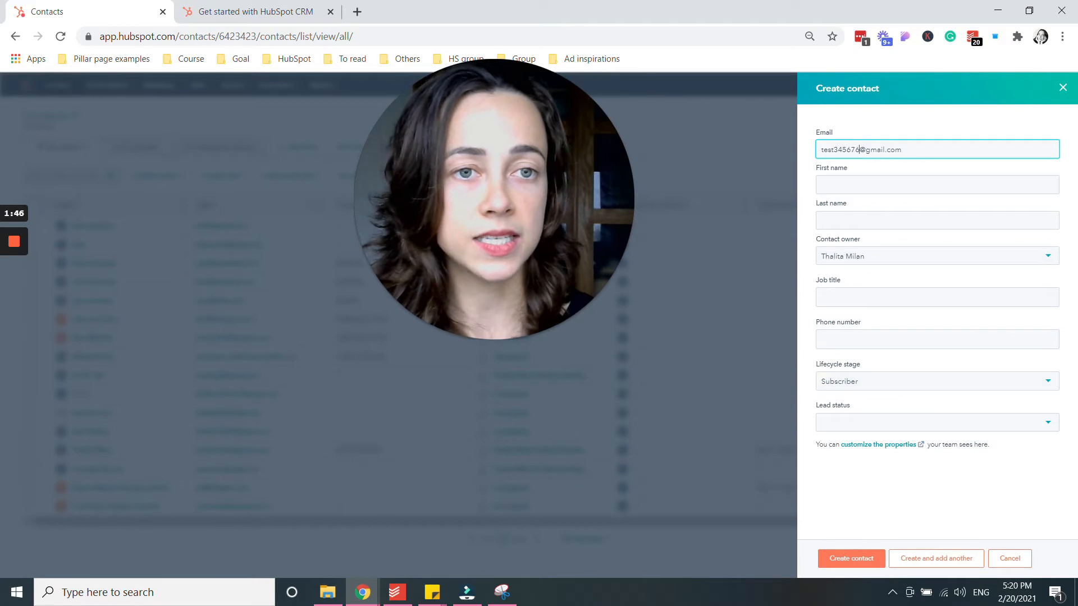
# Fill in the contact's first name, last name, job title and phone number.
pyautogui.click(867, 182)
pyautogui.write('ergerre')
pyautogui.click(859, 217)
pyautogui.write('egergerg')
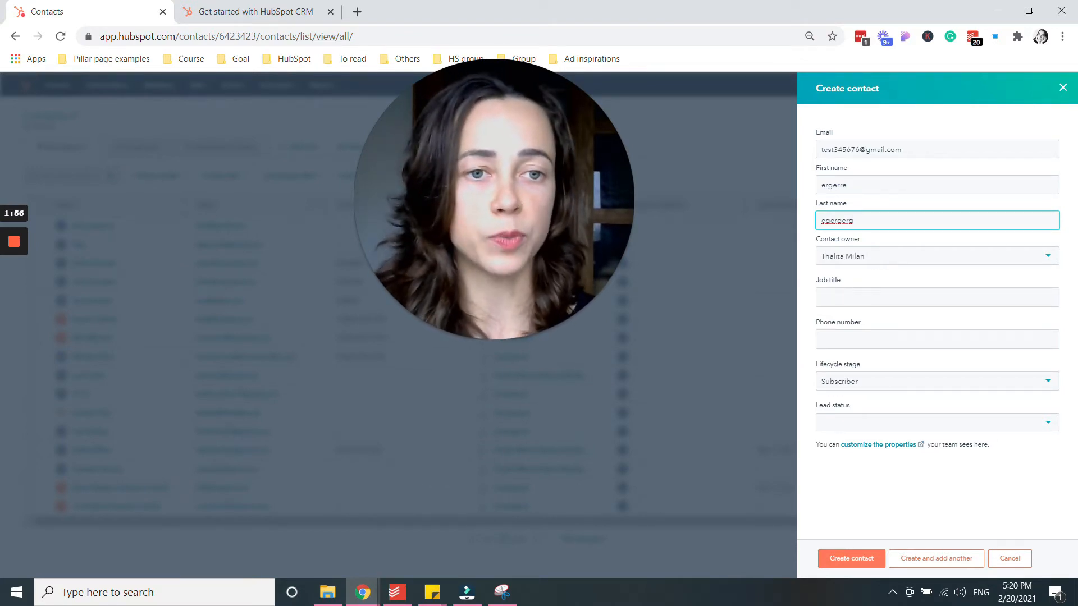
pyautogui.click(844, 297)
pyautogui.write('ergergerg')
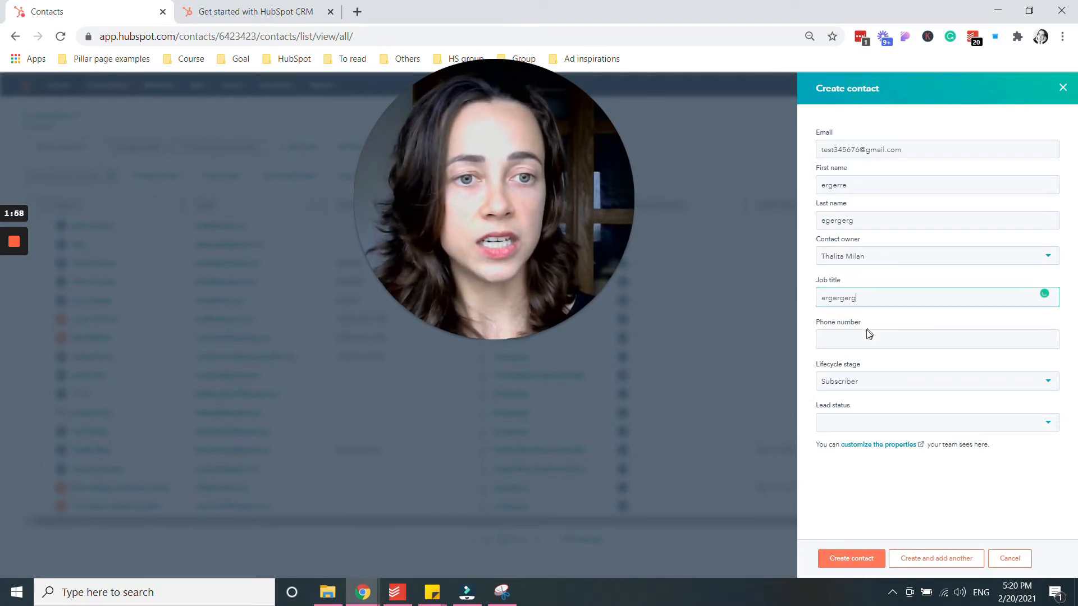
pyautogui.click(864, 337)
pyautogui.write('ergerg')
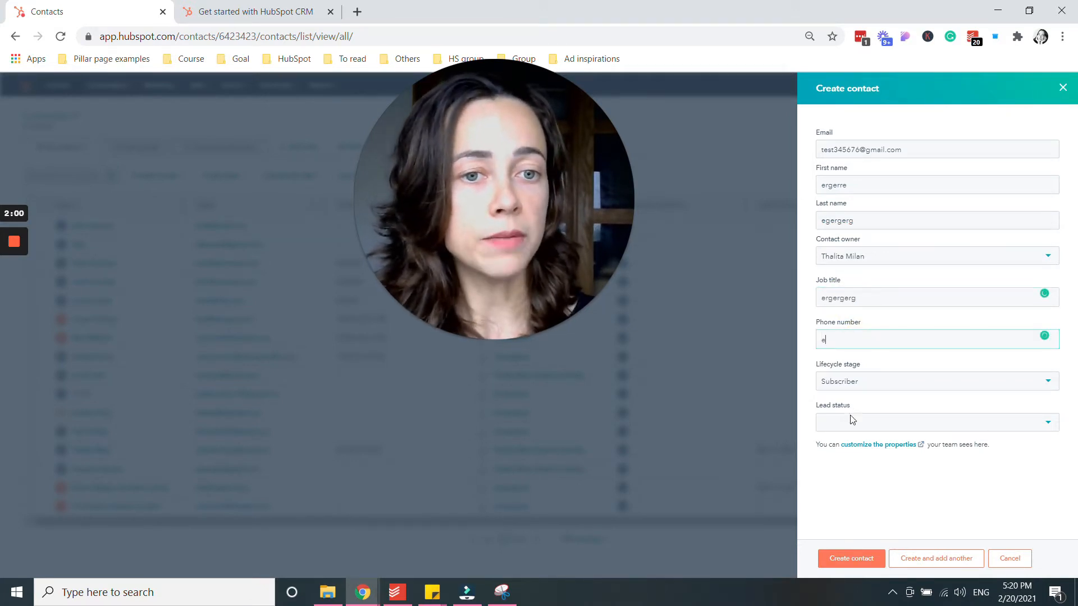
# Set the lead status to New and create the contact.
pyautogui.click(898, 426)
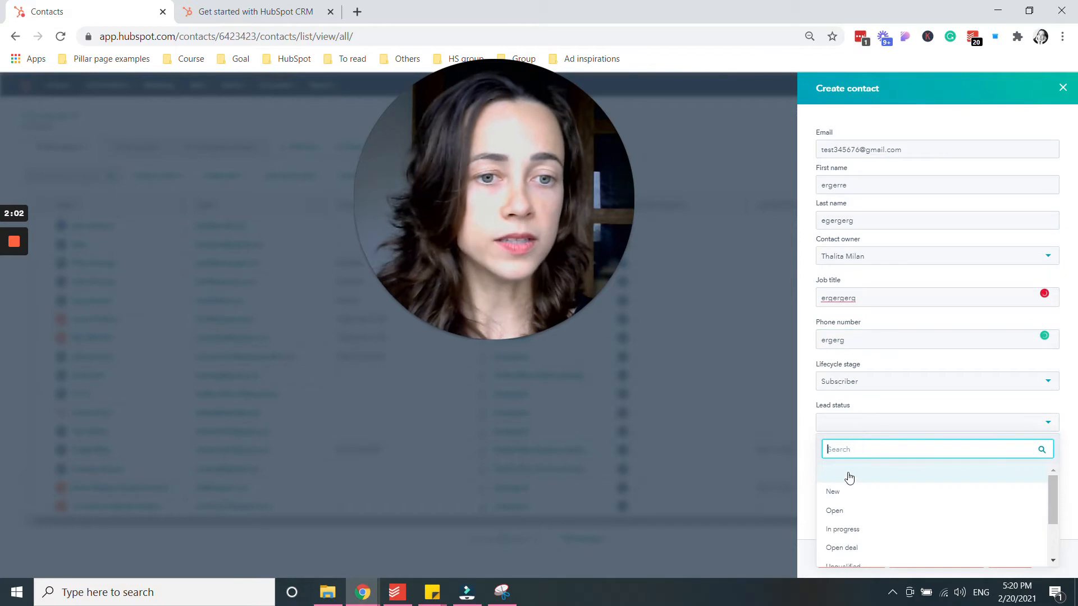
pyautogui.click(846, 494)
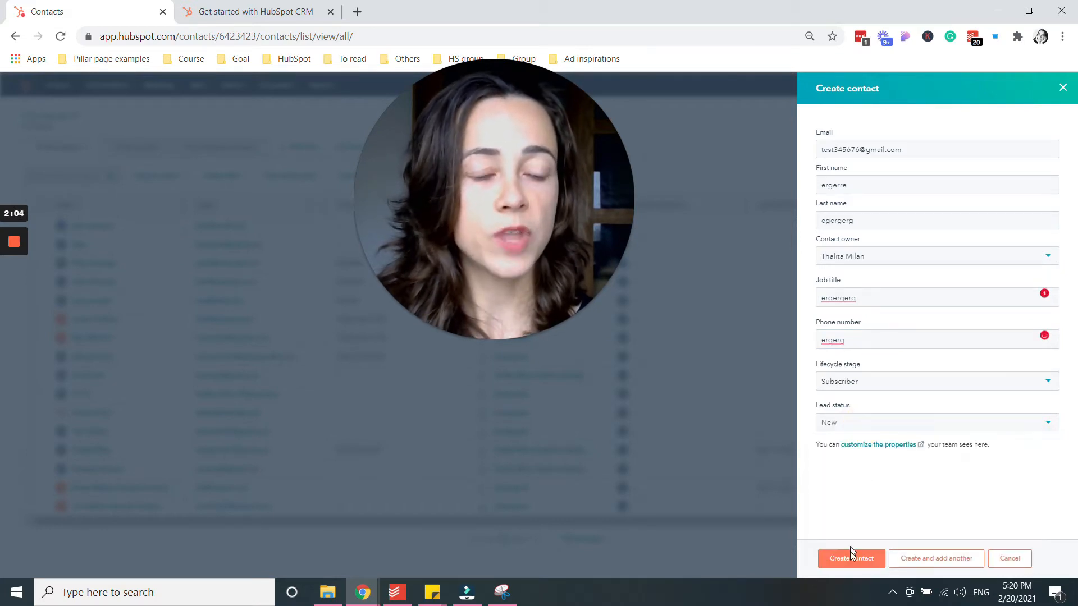
pyautogui.click(850, 560)
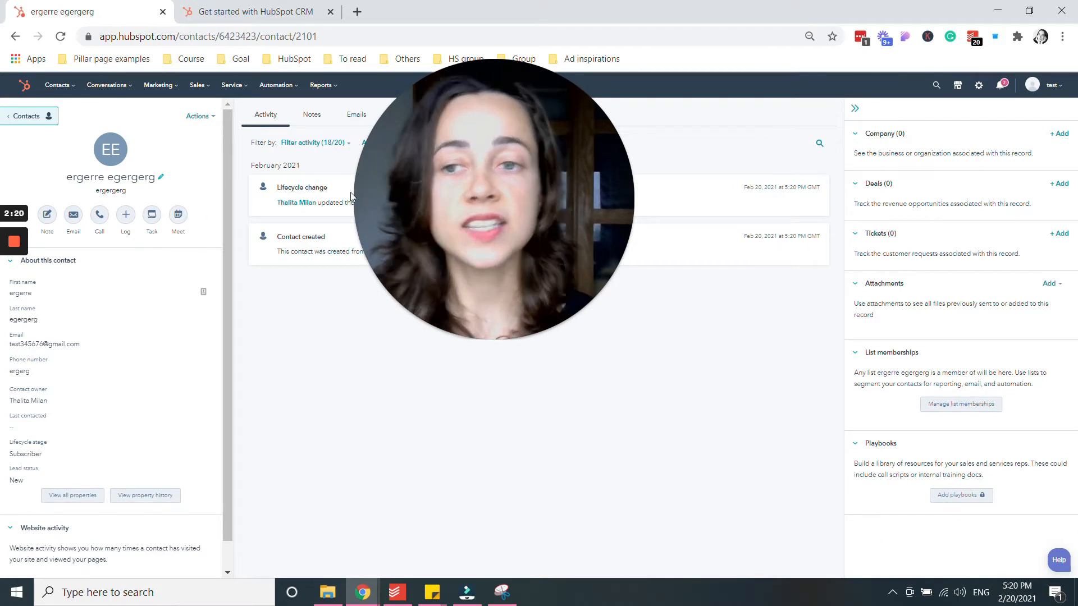
pyautogui.moveTo(493, 339); pyautogui.dragTo(761, 293)
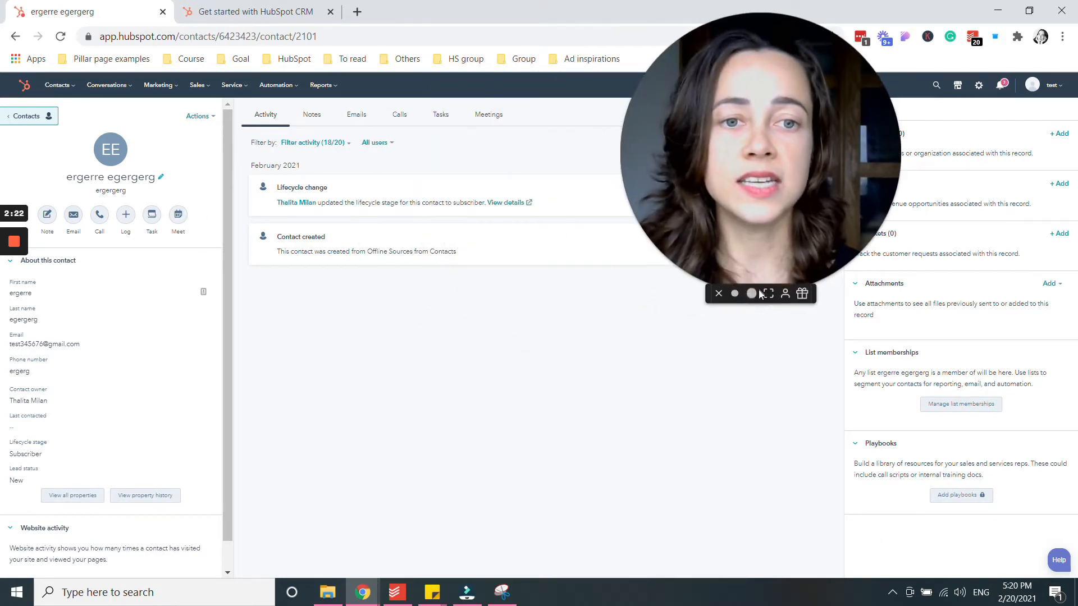
pyautogui.click(734, 294)
pyautogui.moveTo(713, 202); pyautogui.dragTo(739, 80)
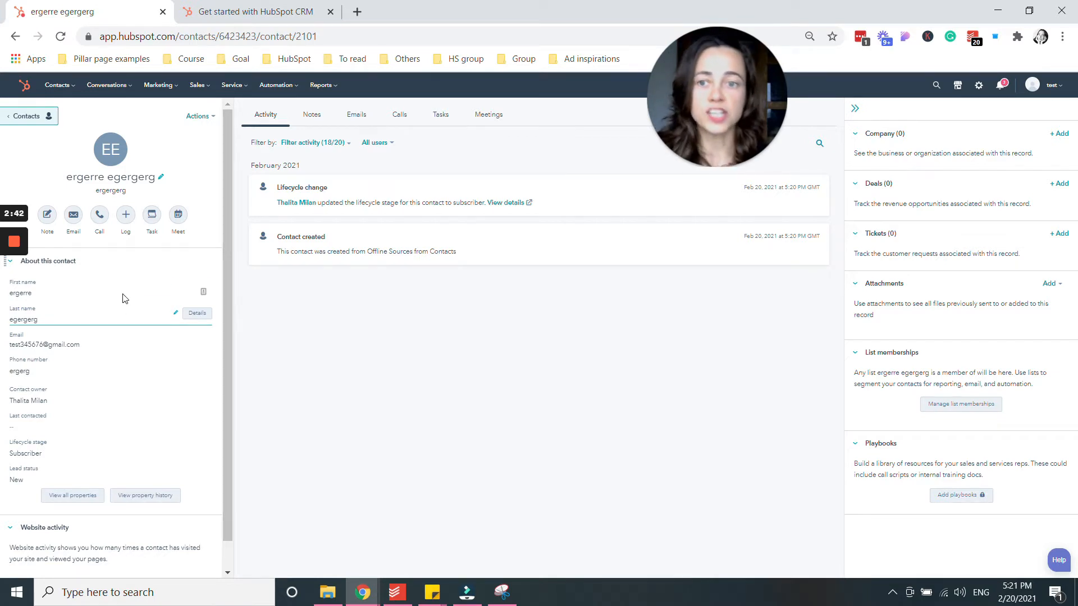
# Show all of the contact's properties and collapse the Contact information group.
pyautogui.click(65, 495)
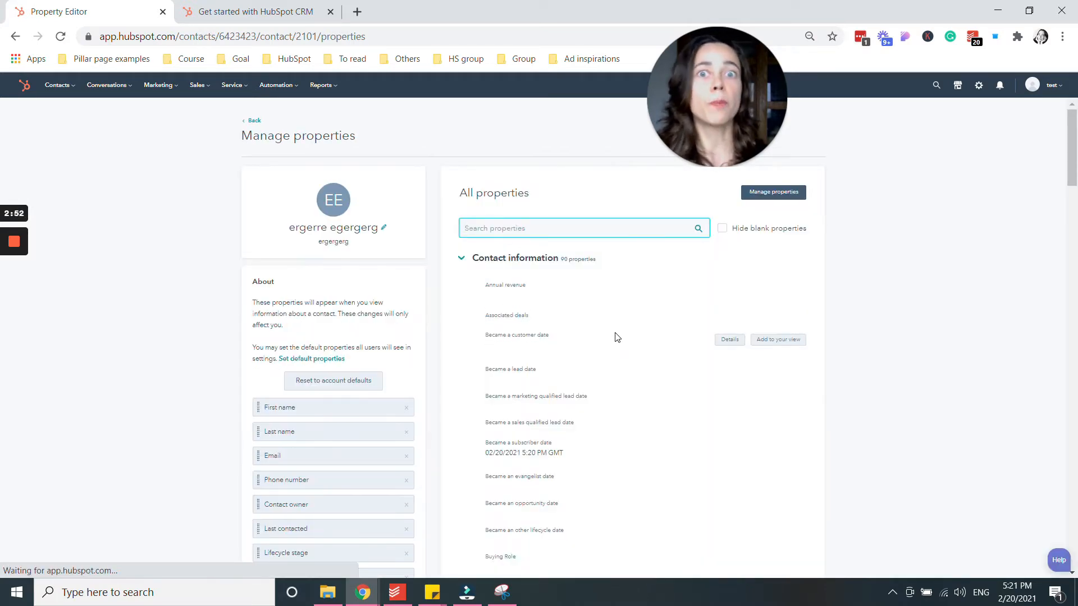
pyautogui.click(462, 261)
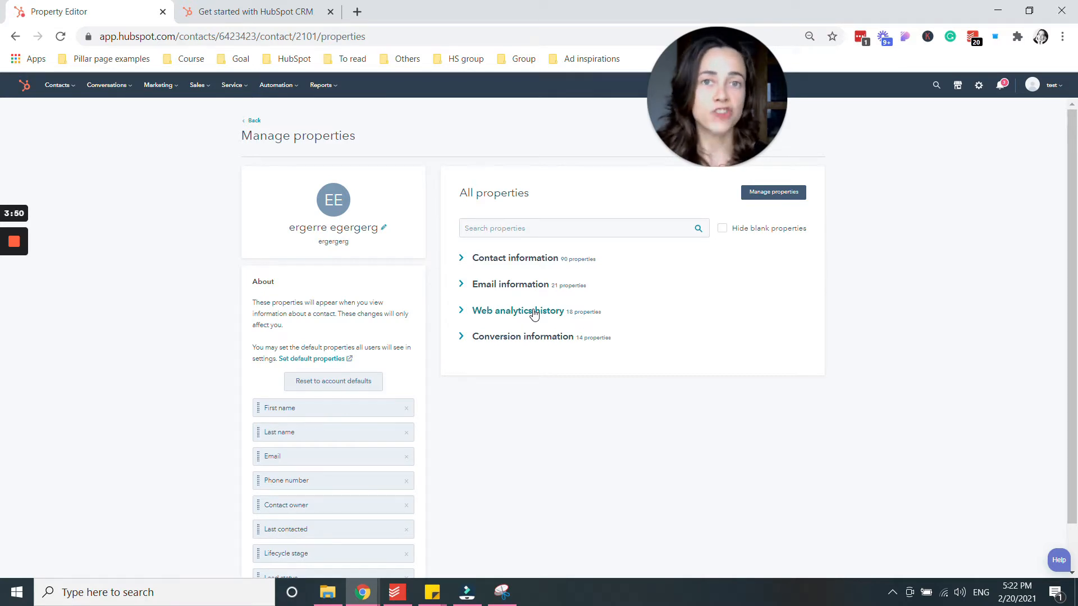
# Go back from Manage properties to the contact's record page.
pyautogui.click(257, 123)
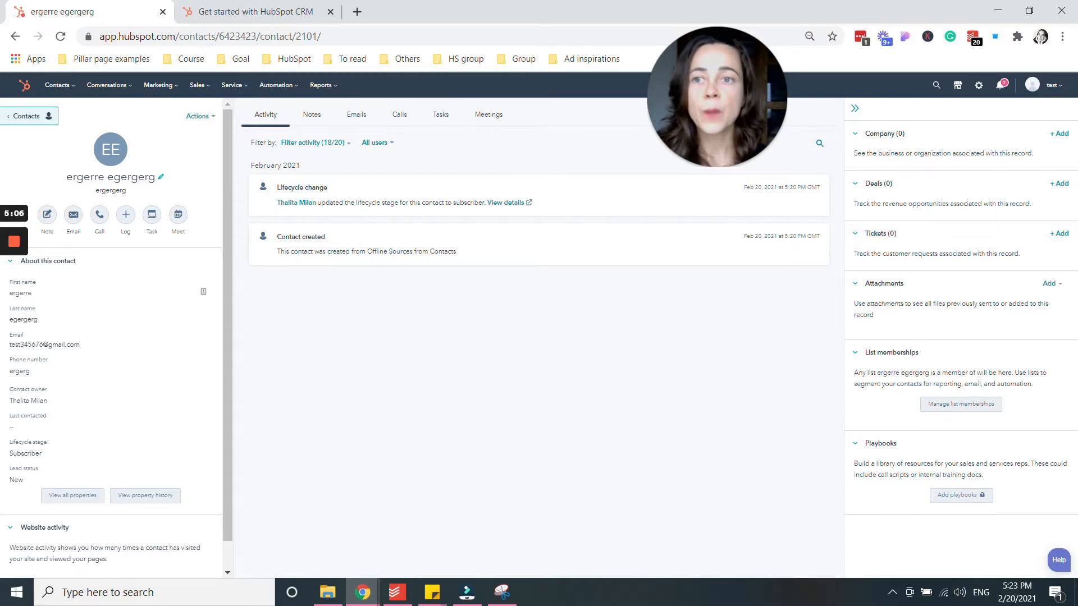
# Return to the full contacts list and open the contact Imports page.
pyautogui.click(22, 116)
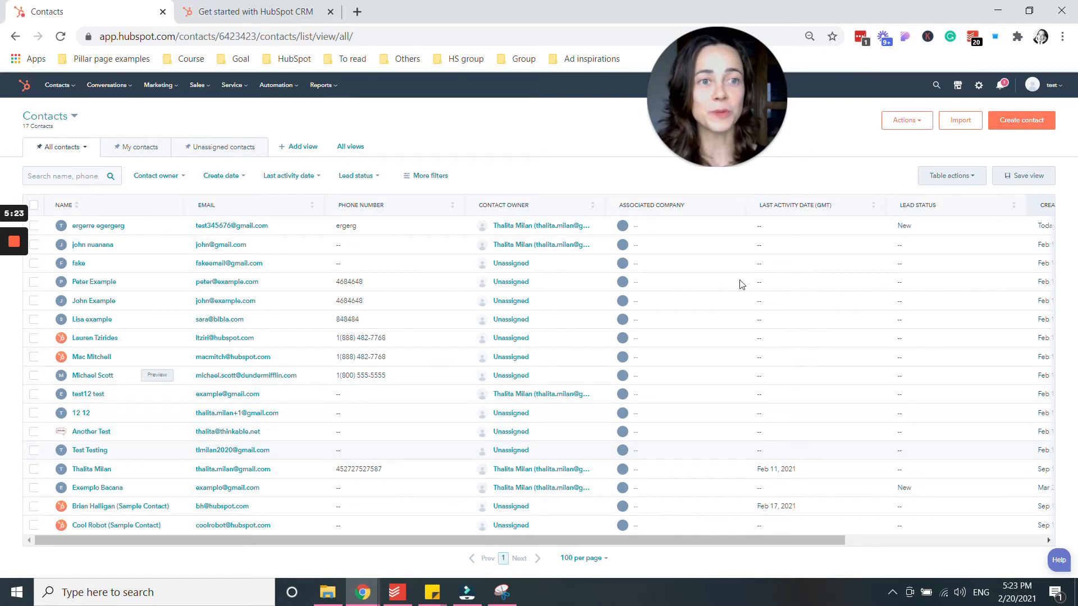
pyautogui.click(960, 125)
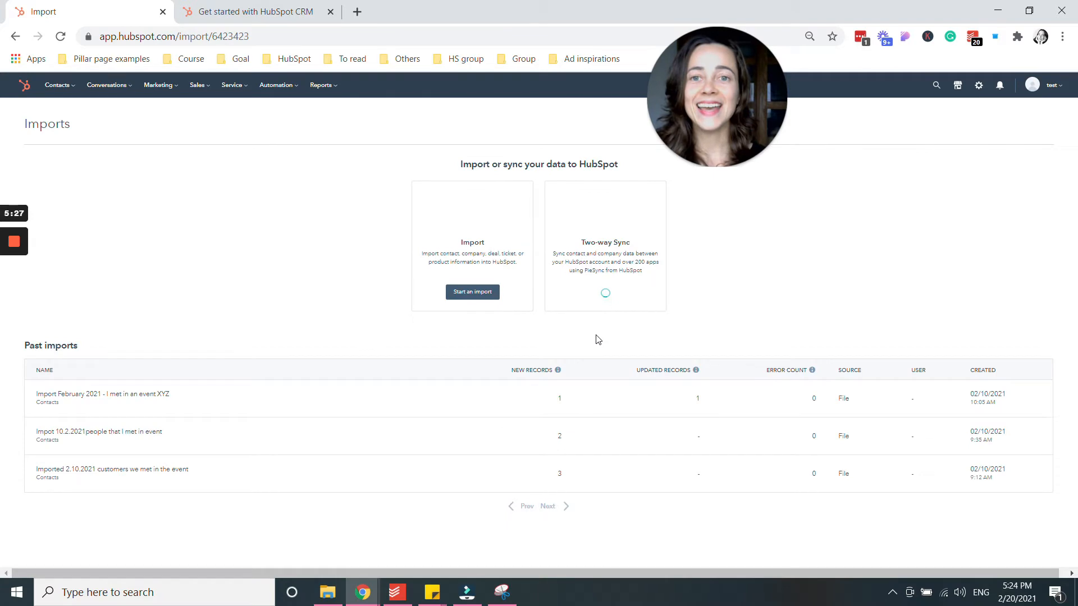
# Start a computer-file import with one file and one object, choosing Contacts as the object.
pyautogui.click(471, 292)
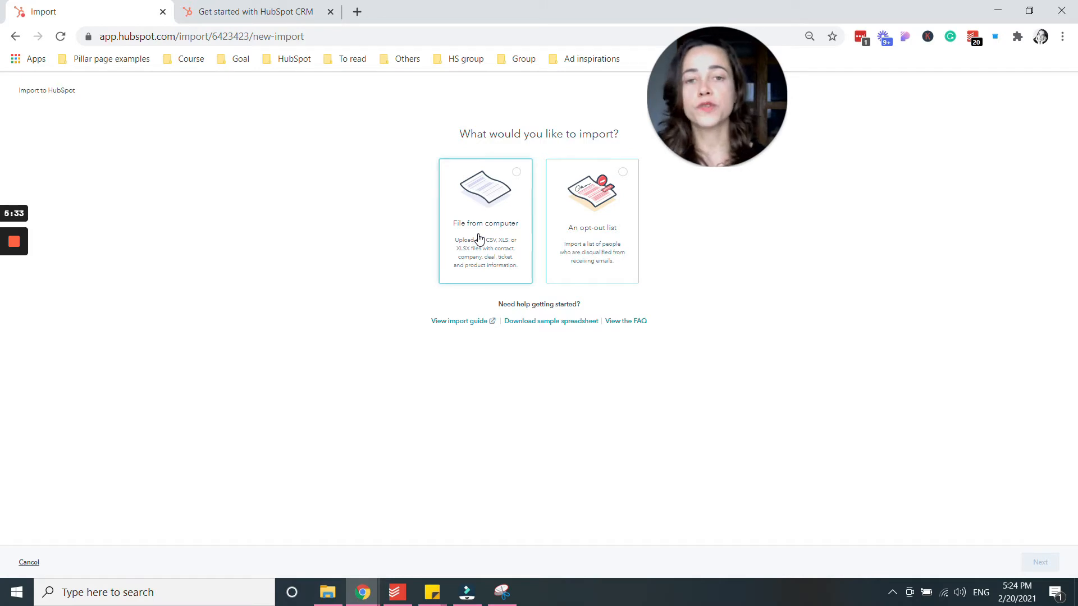
pyautogui.click(479, 238)
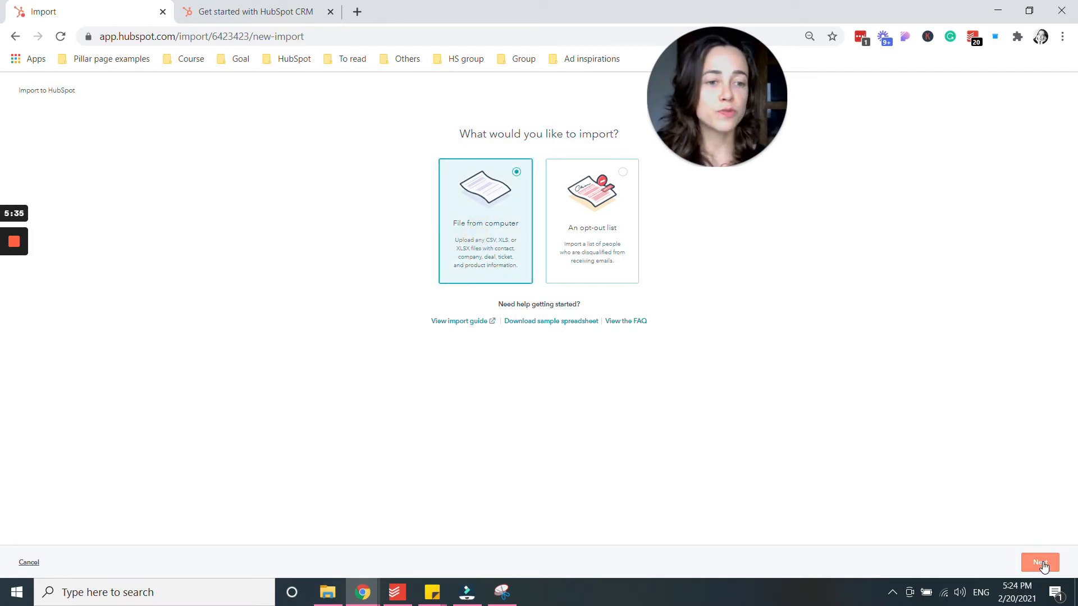
pyautogui.click(1039, 562)
pyautogui.click(484, 252)
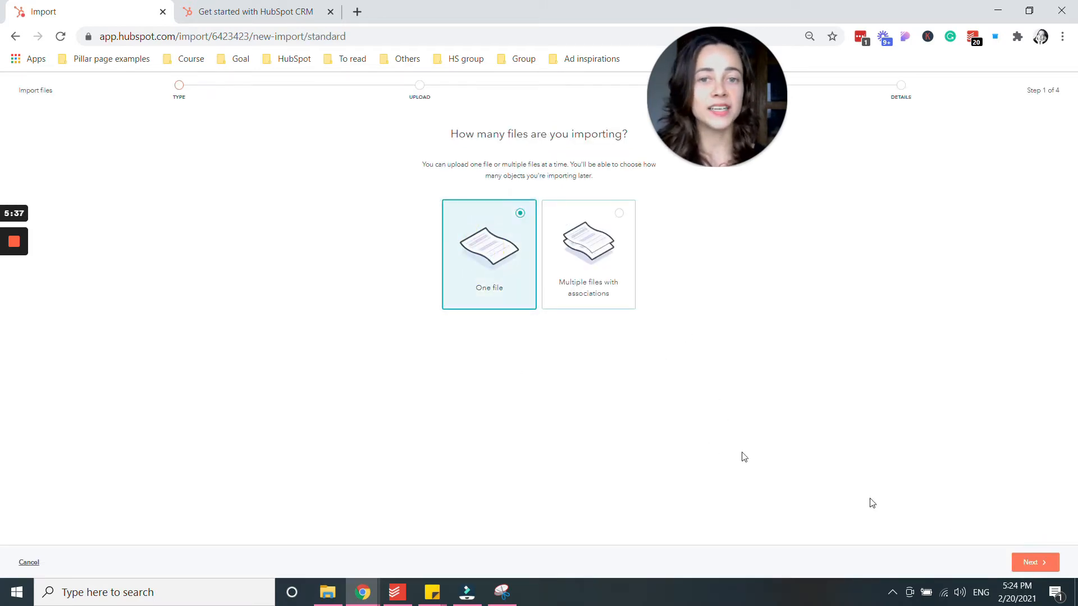
pyautogui.click(1027, 563)
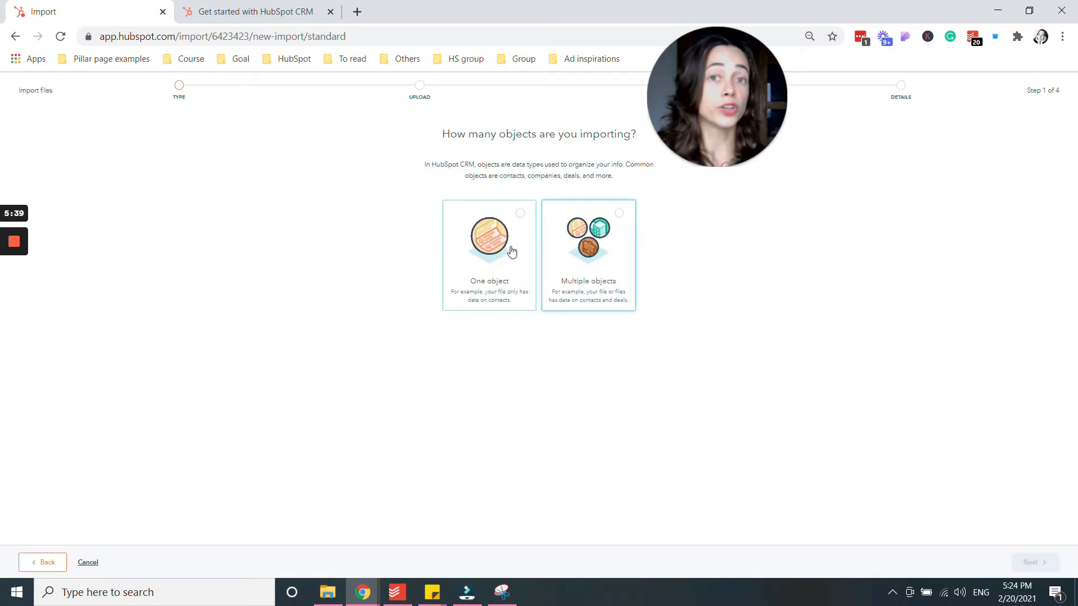
pyautogui.click(488, 260)
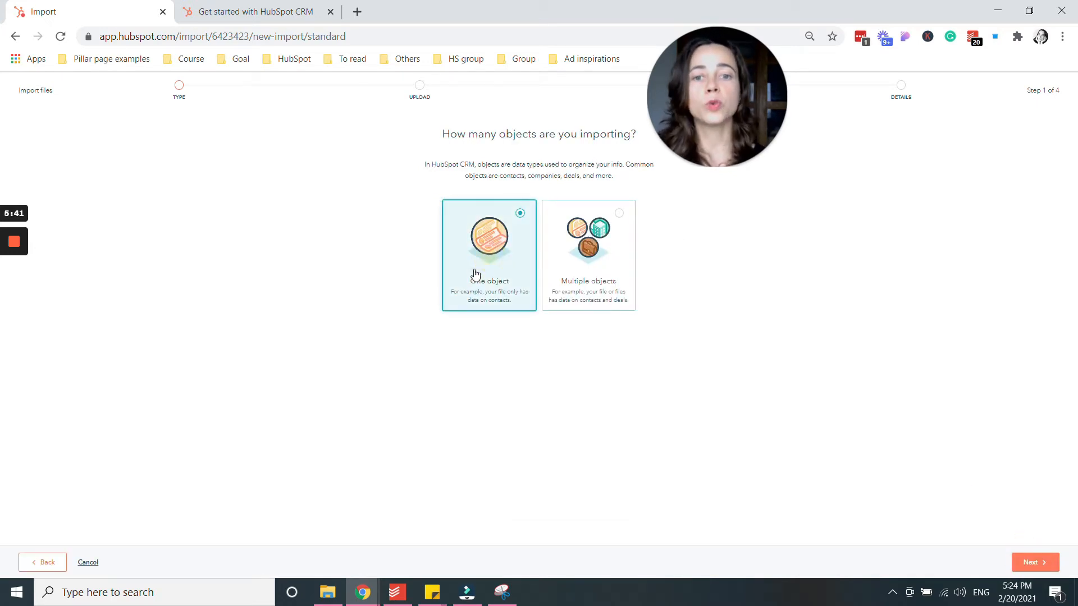
pyautogui.click(1031, 570)
pyautogui.click(454, 220)
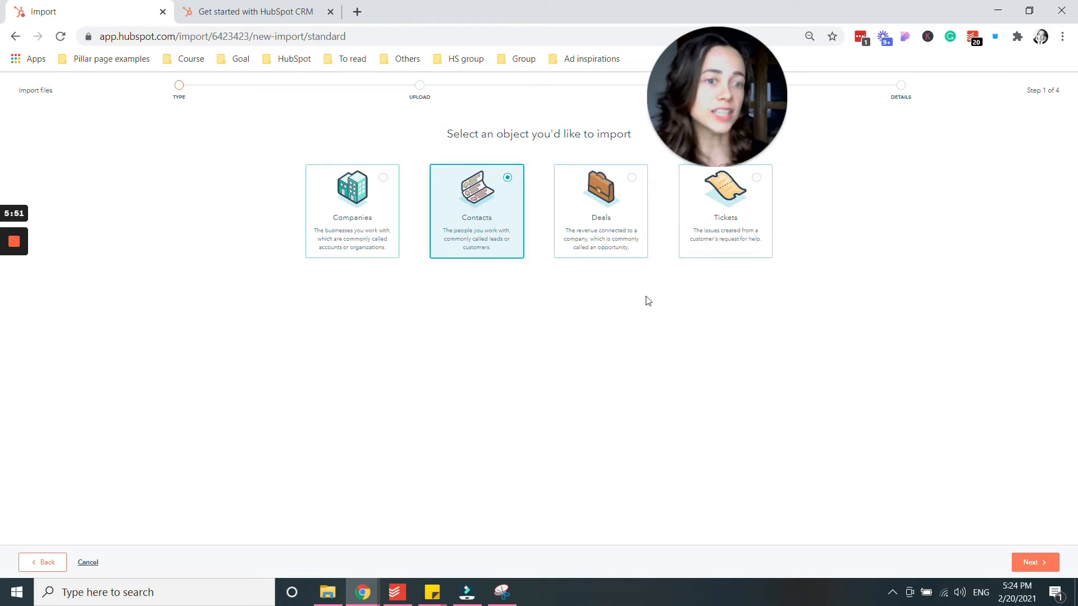
# Upload the sample contacts CSV file and advance to the column-mapping step.
pyautogui.click(1034, 560)
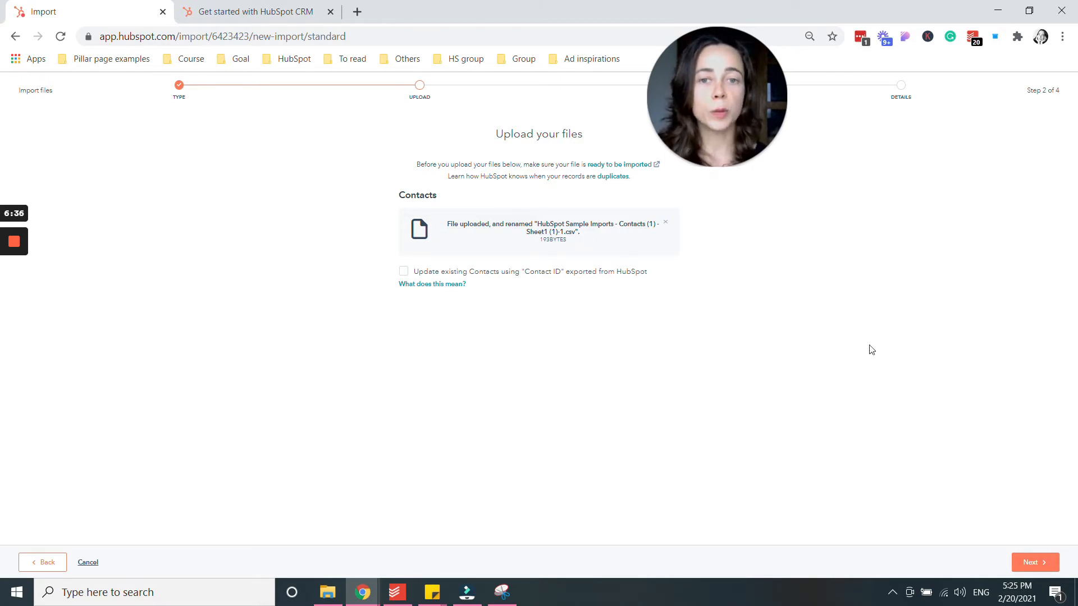
pyautogui.click(1035, 561)
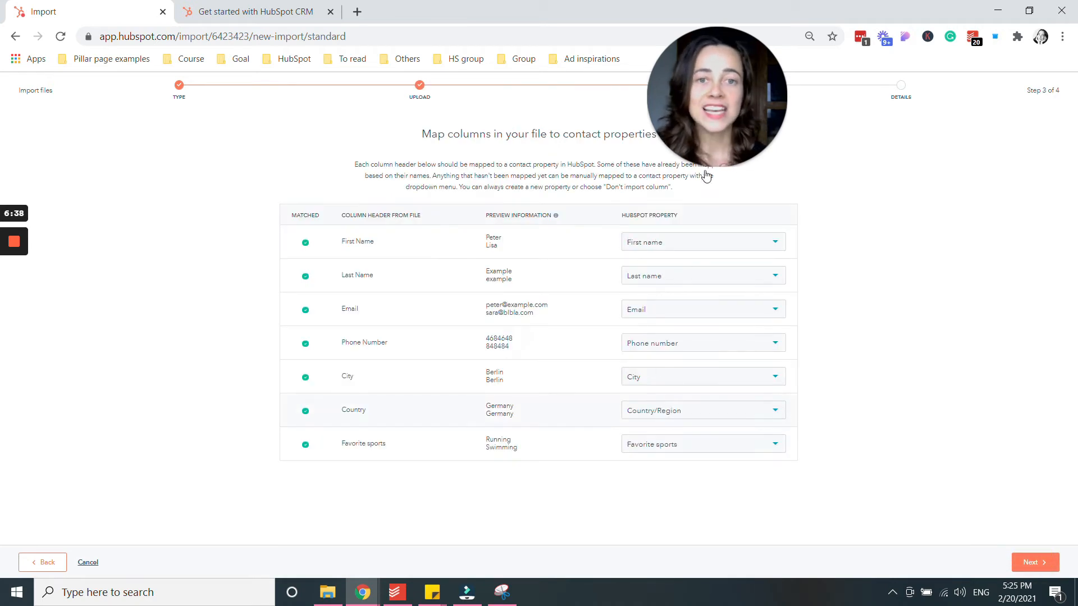
# Review the First Name property options, keep the automatic mapping, and continue to final details.
pyautogui.moveTo(718, 136); pyautogui.dragTo(887, 134)
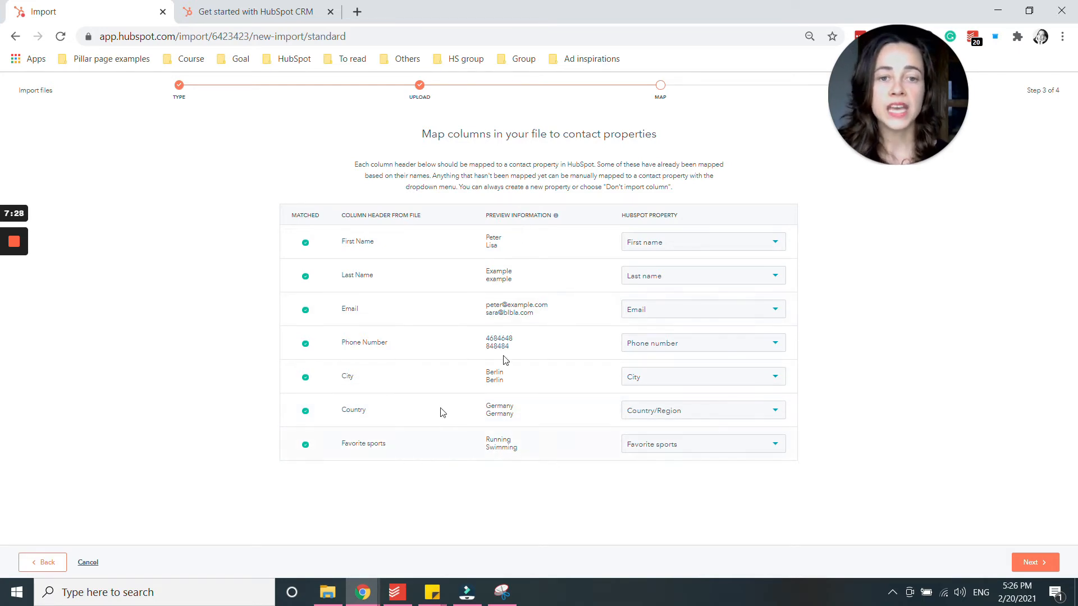
pyautogui.click(689, 242)
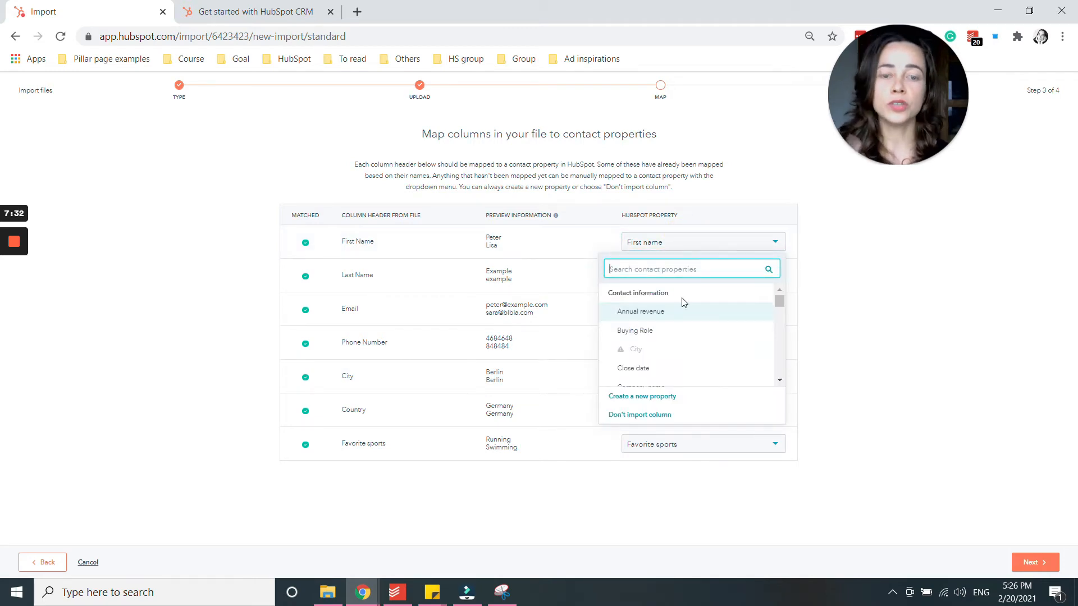
pyautogui.scroll(-4, 735, 339)
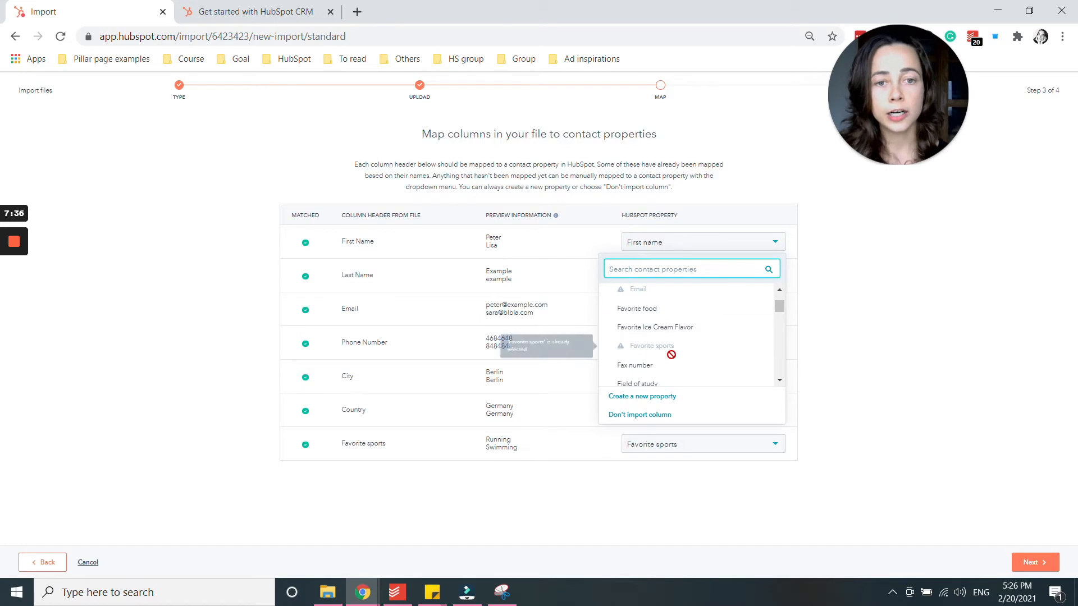
pyautogui.click(657, 379)
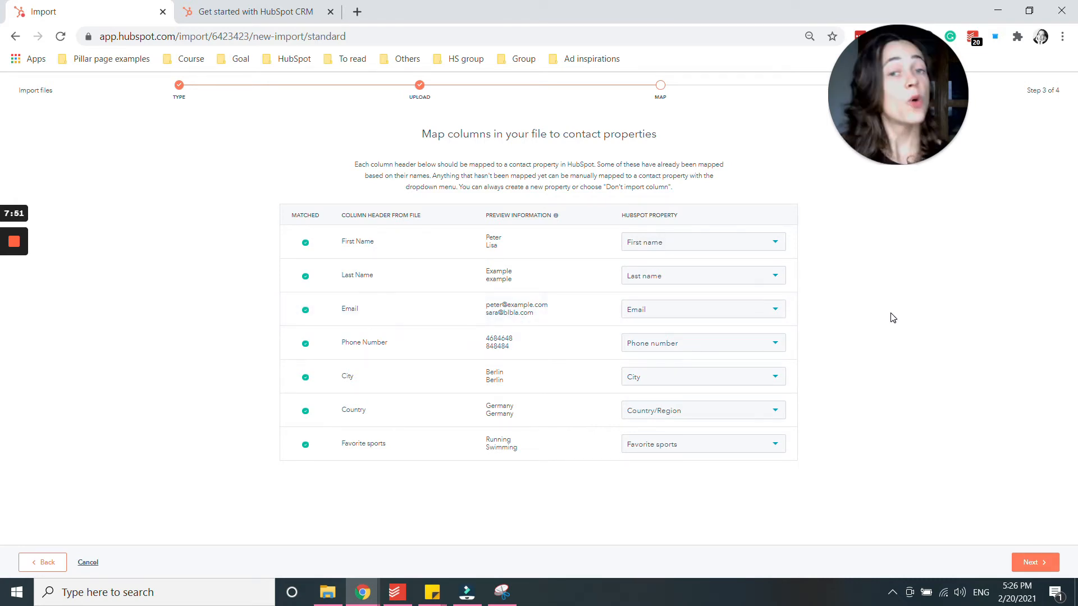
pyautogui.click(1022, 565)
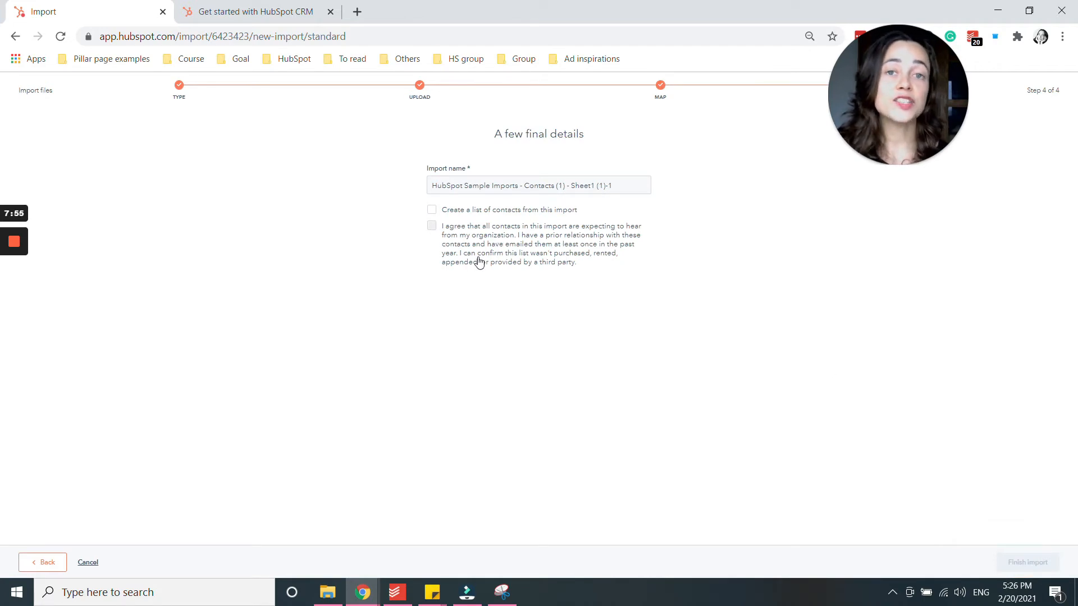
# Confirm the contacts expect your emails and finish the import.
pyautogui.click(433, 227)
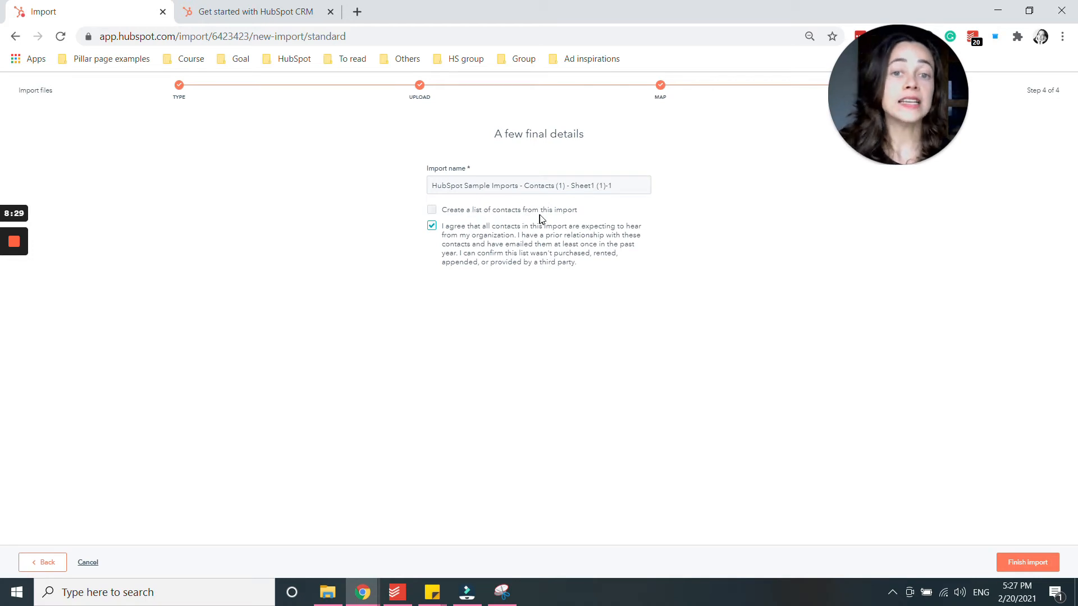
pyautogui.click(1026, 561)
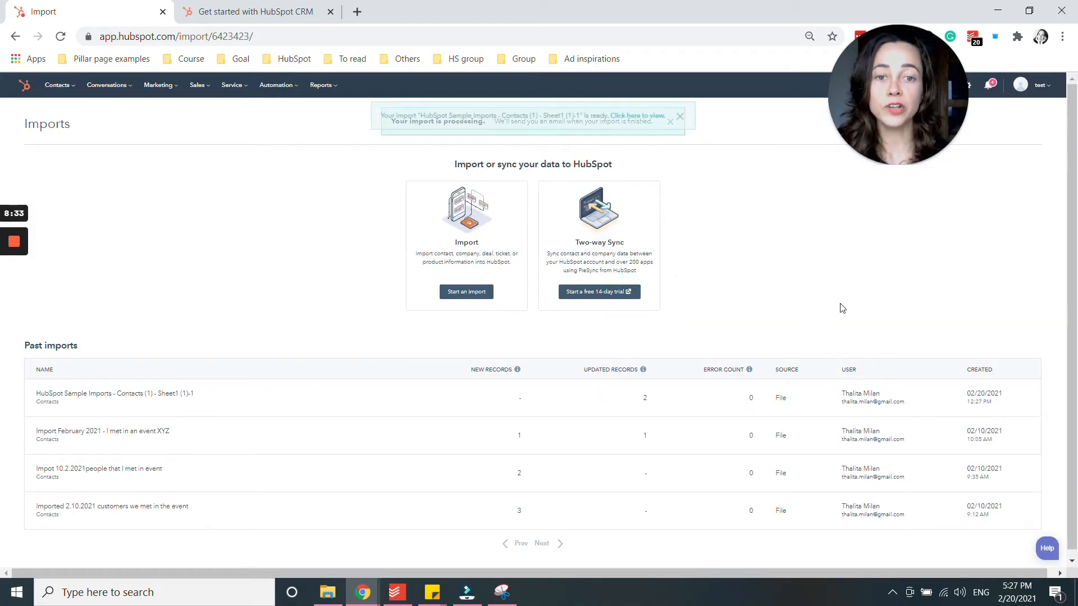
# Open Contacts > Contacts to view the All contacts list of 17 records.
pyautogui.moveTo(50, 84)
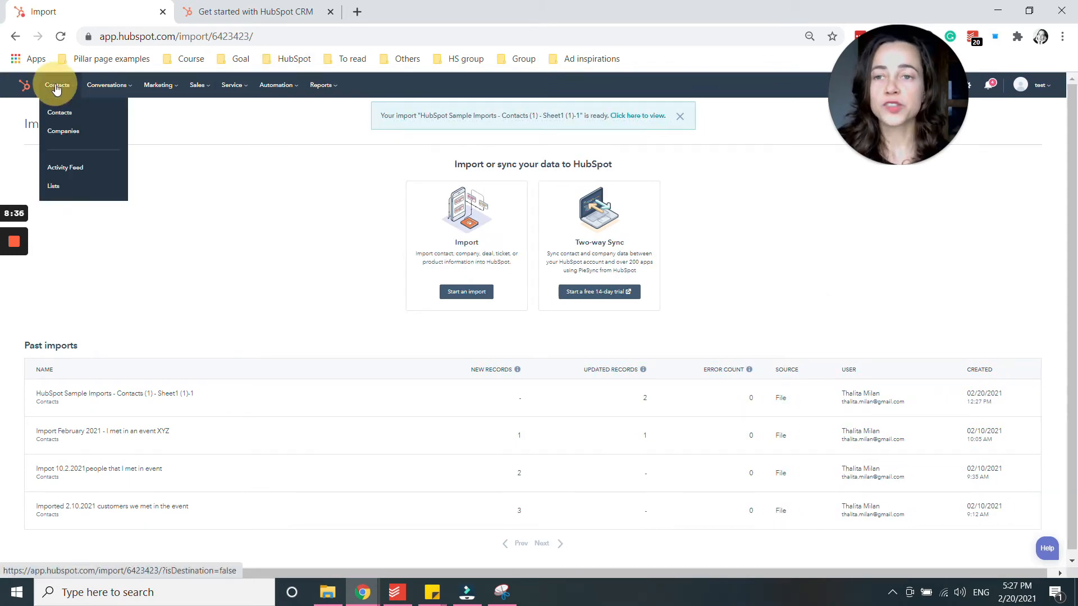
pyautogui.click(59, 111)
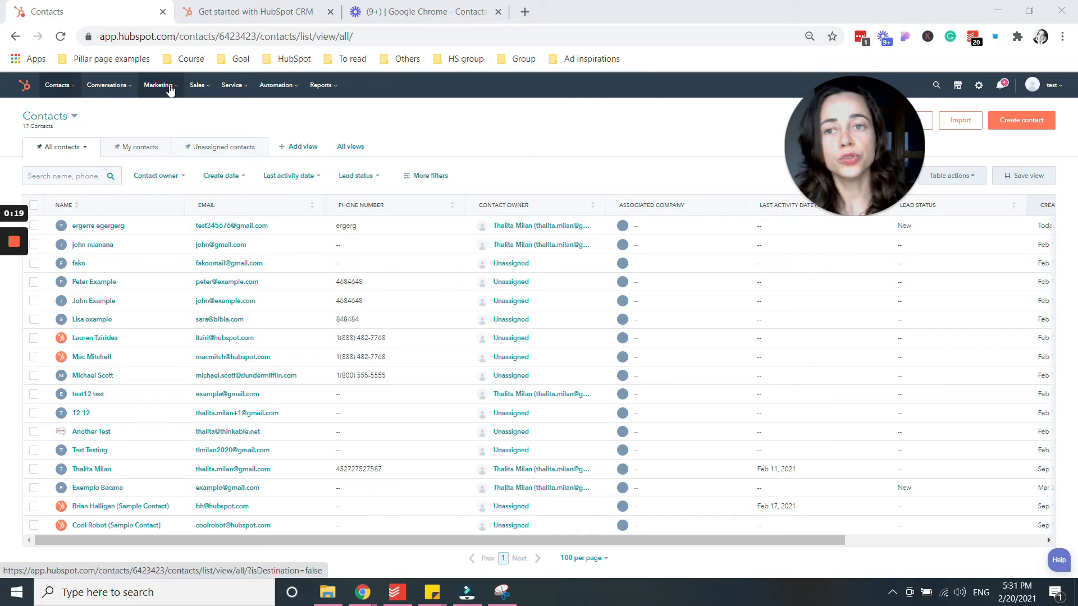
pyautogui.moveTo(158, 85)
pyautogui.click(162, 222)
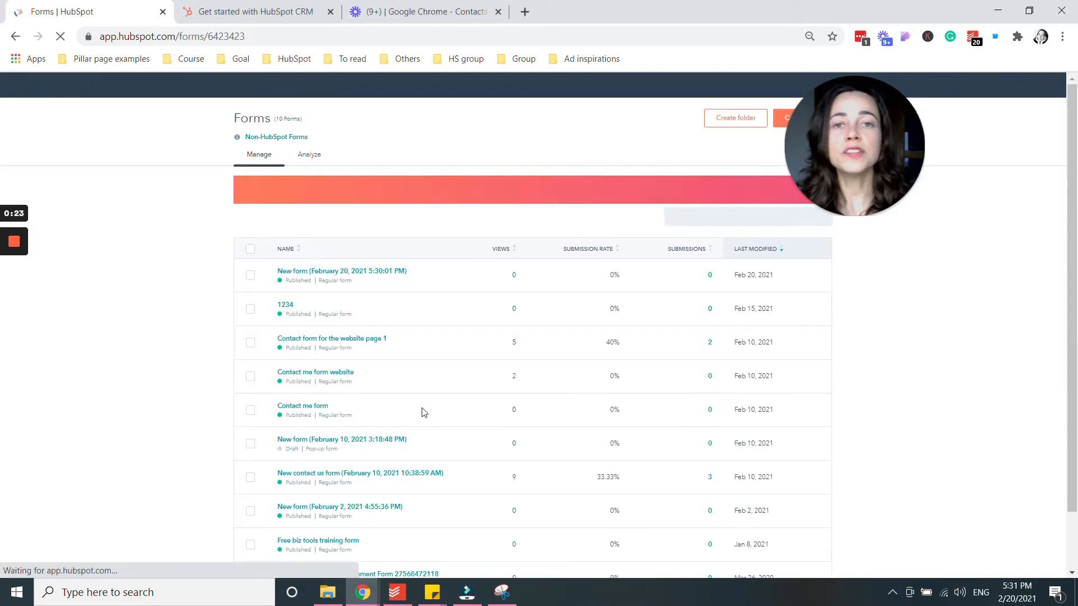
pyautogui.moveTo(841, 170); pyautogui.dragTo(617, 176)
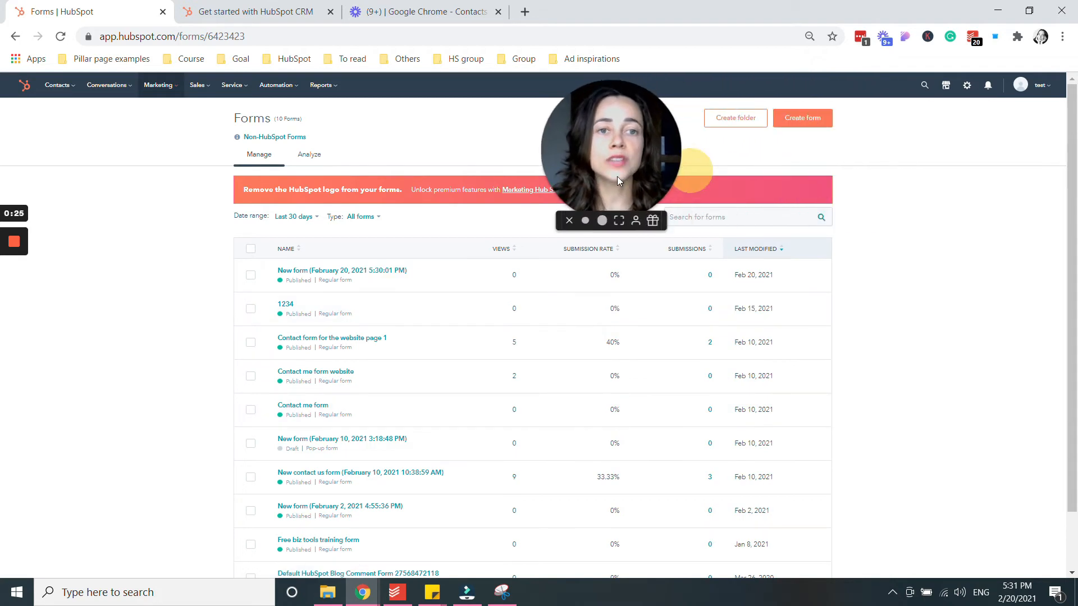
pyautogui.click(804, 119)
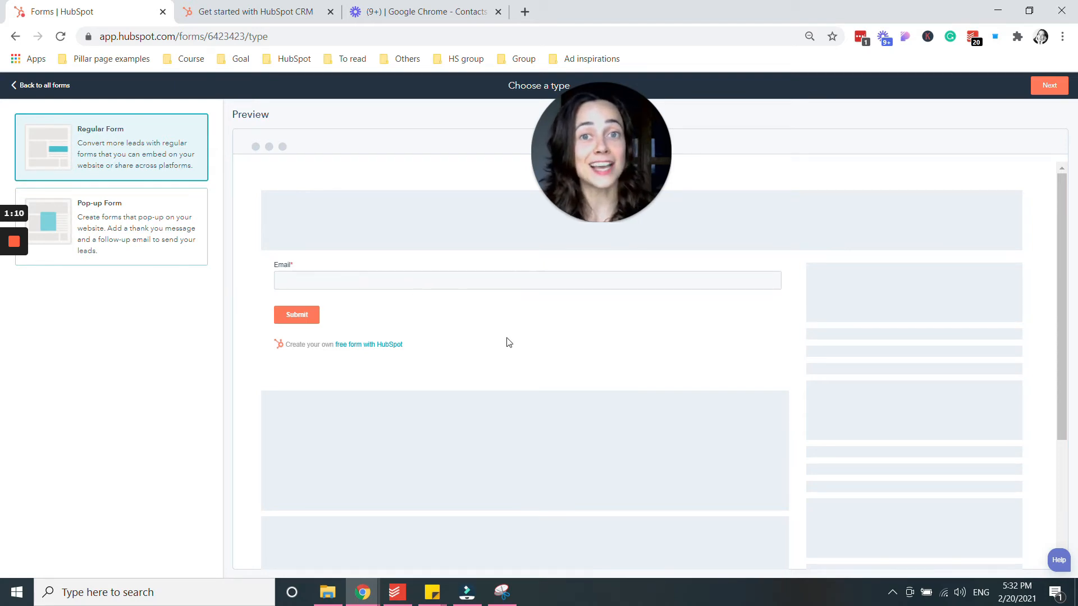
pyautogui.click(54, 87)
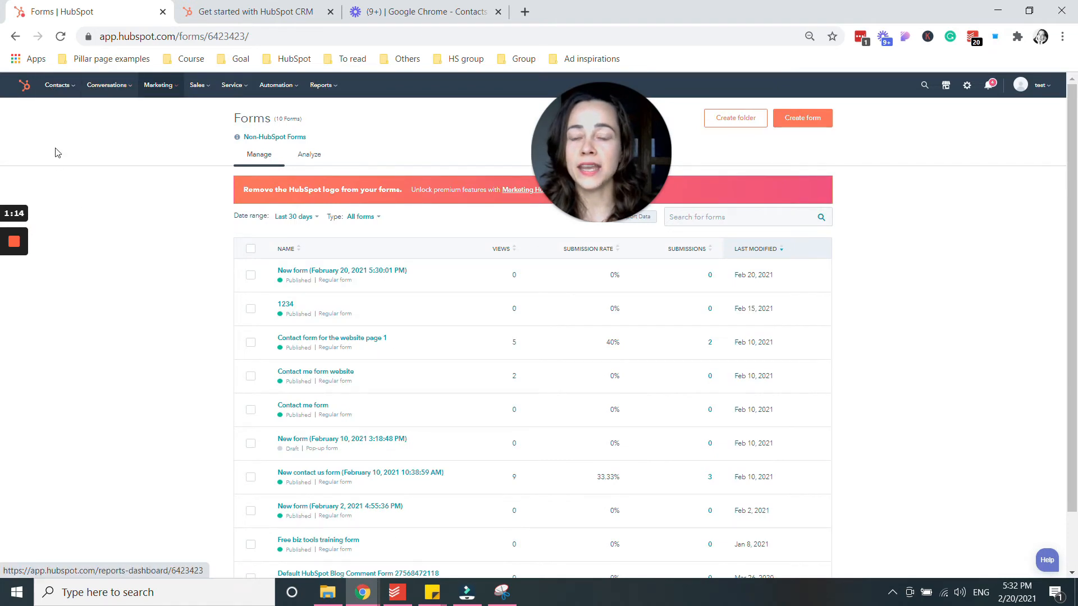
# From Marketing > Email, create a new email to reach the Select a template page.
pyautogui.click(164, 90)
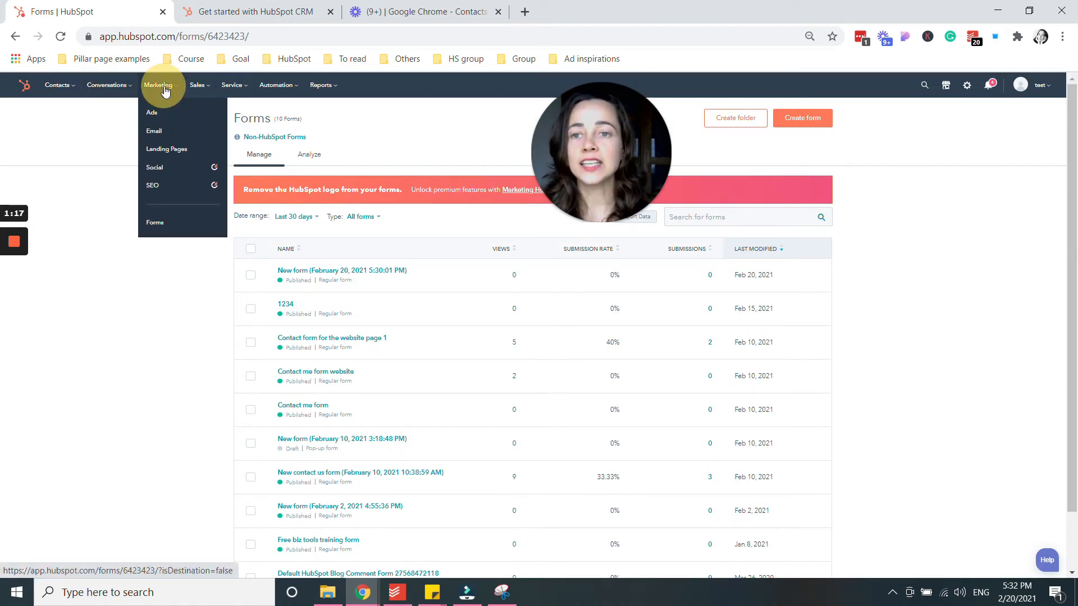
pyautogui.click(163, 139)
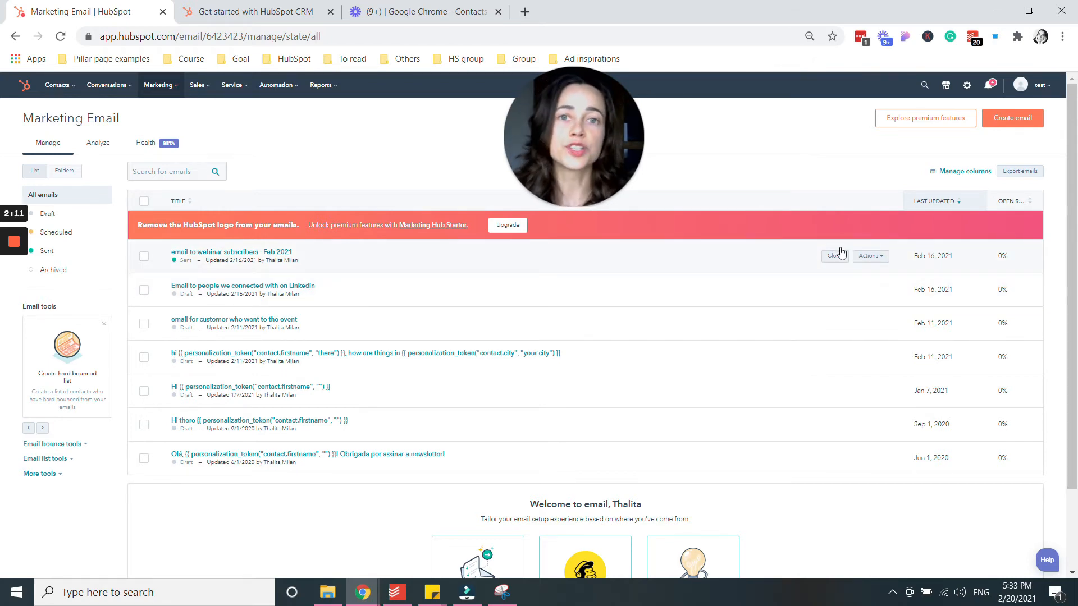
pyautogui.click(1015, 122)
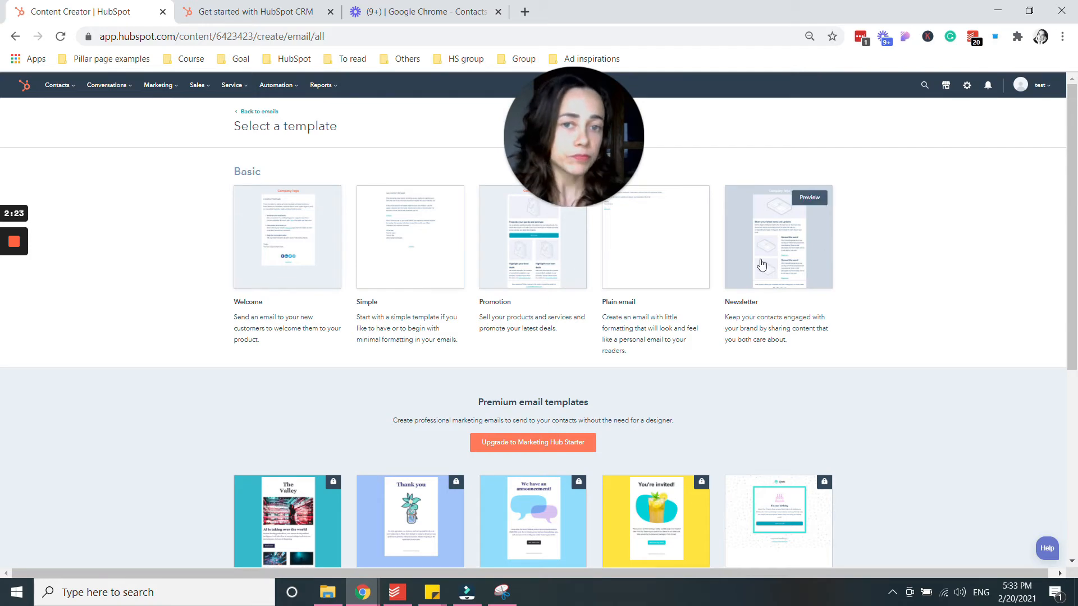
pyautogui.scroll(-3, 611, 323)
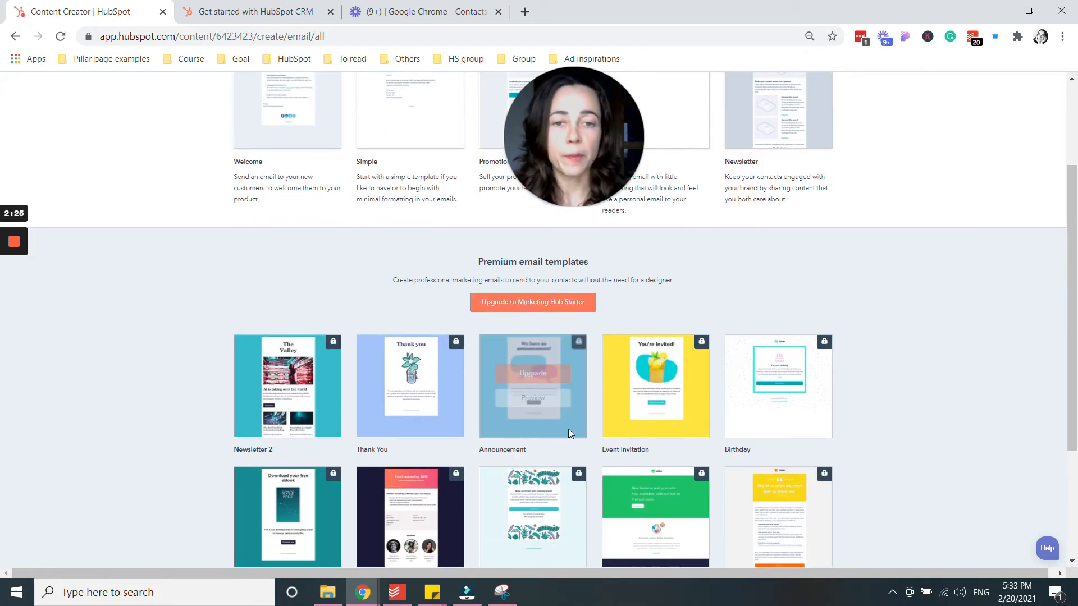
pyautogui.scroll(-3, 523, 473)
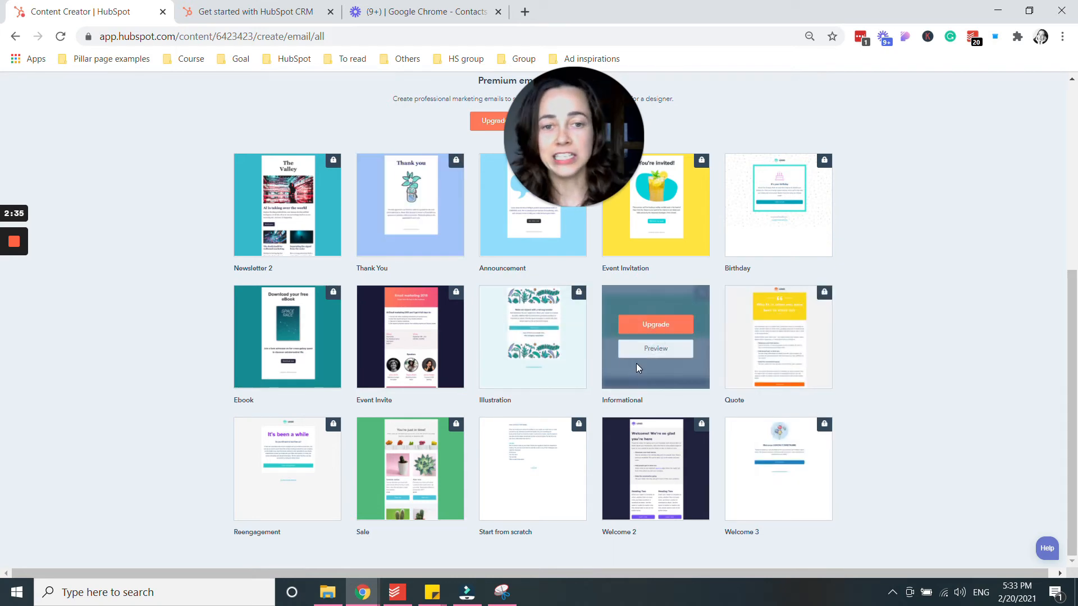
pyautogui.scroll(1, 605, 476)
pyautogui.scroll(3, 605, 476)
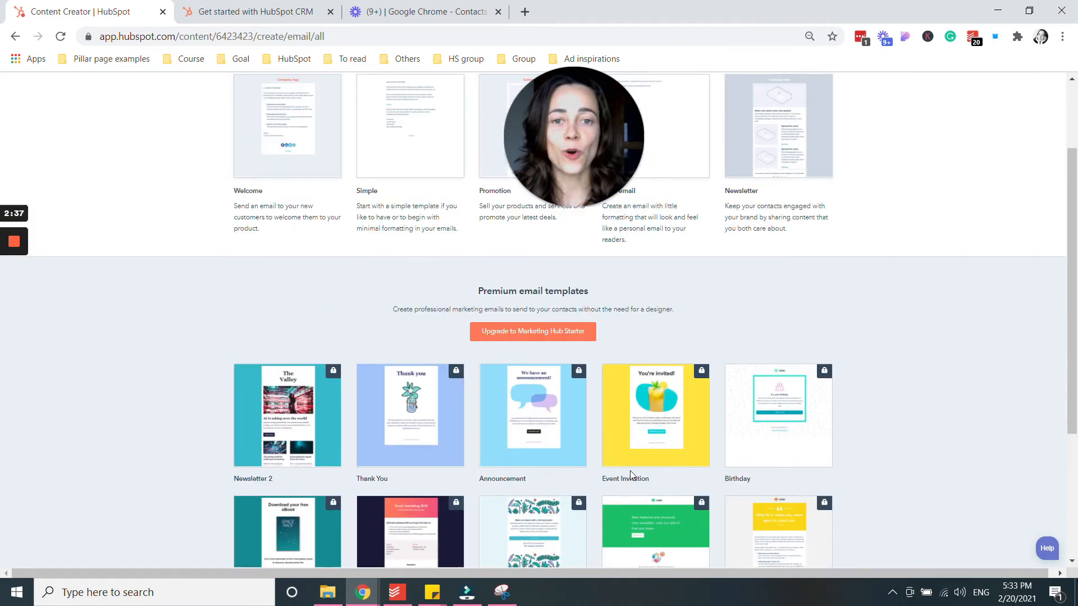
pyautogui.scroll(2, 668, 407)
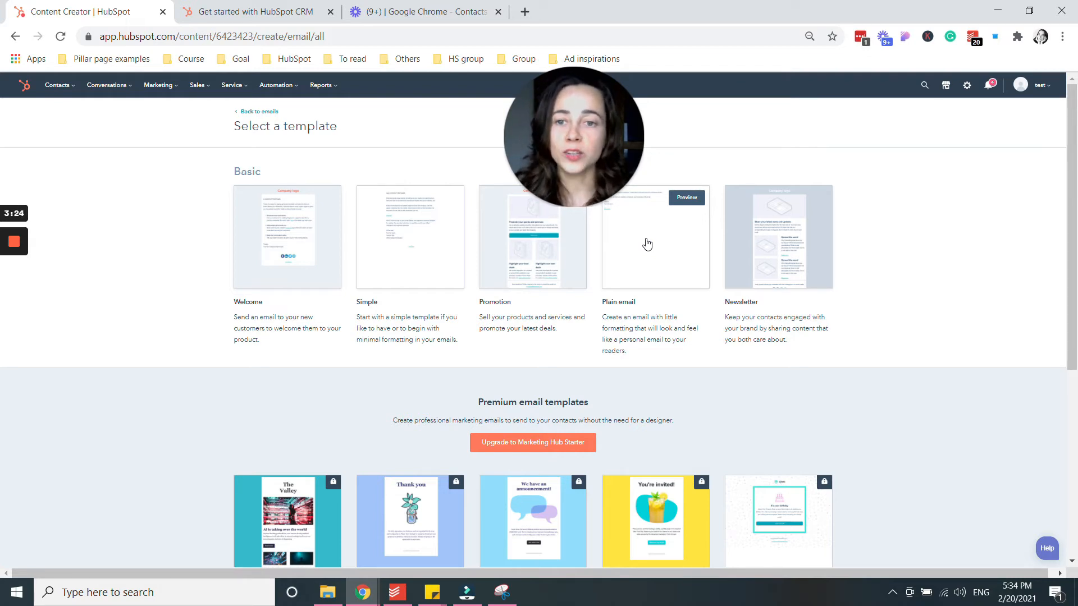
# Base a new email on the Welcome template and title it 'New welcome email'.
pyautogui.click(299, 241)
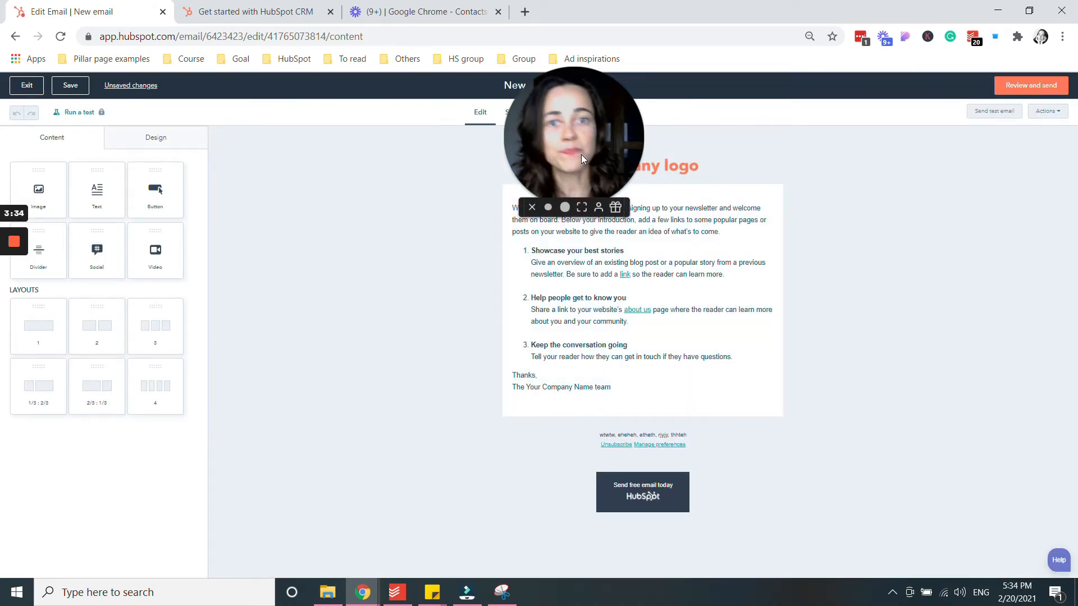
pyautogui.moveTo(581, 154); pyautogui.dragTo(364, 186)
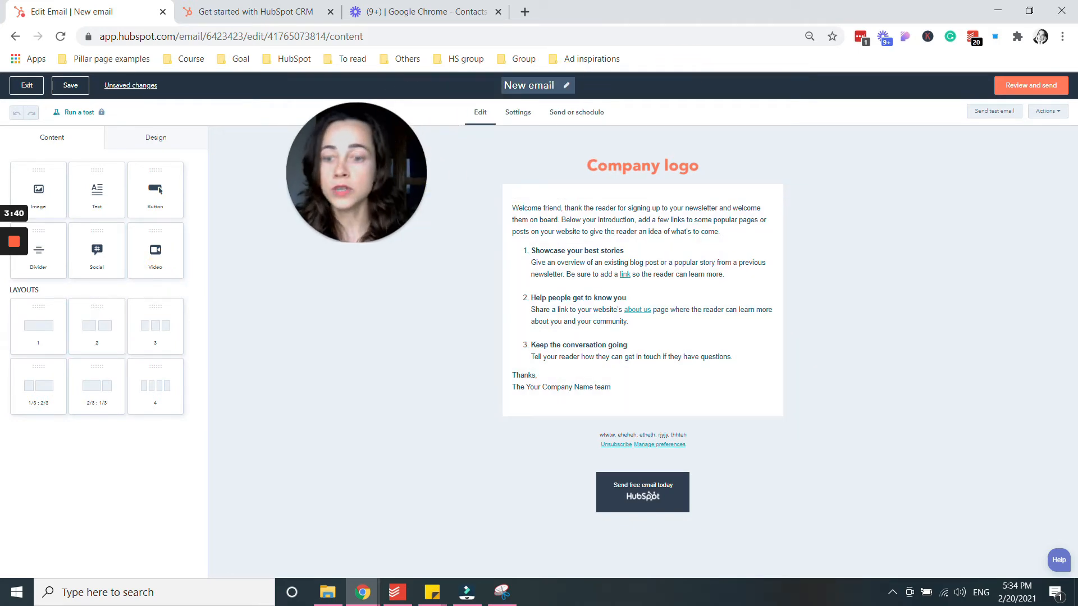
pyautogui.click(528, 87)
pyautogui.write('welco')
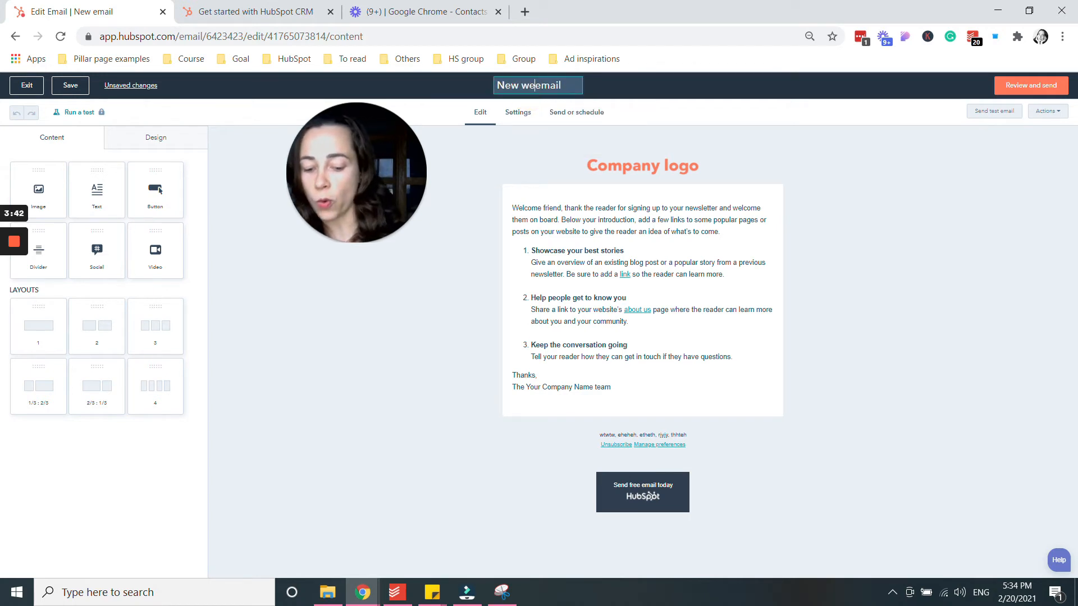
pyautogui.write('me ema')
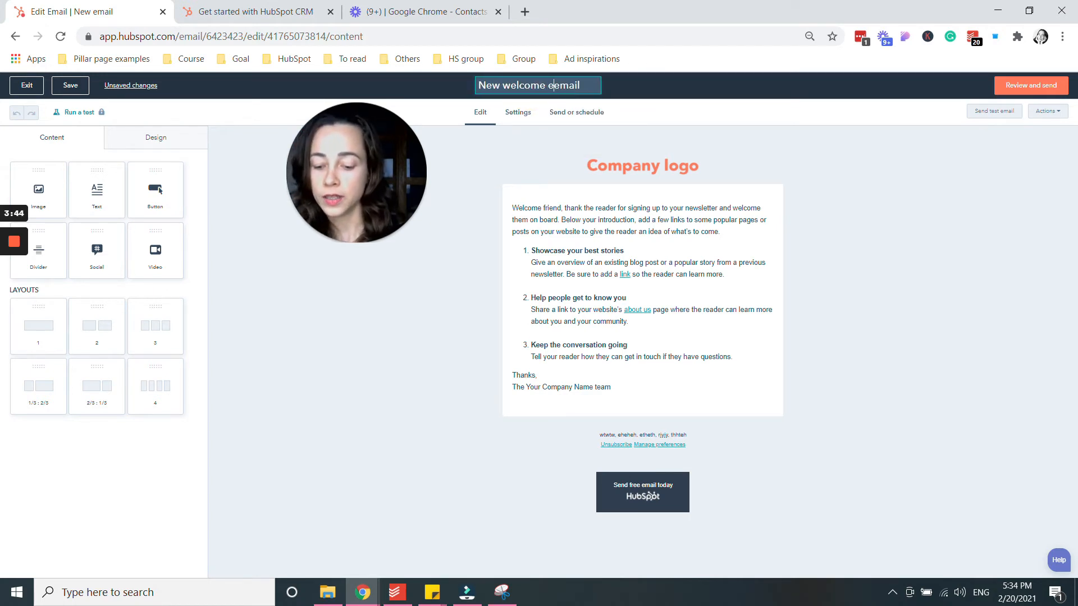
pyautogui.write('il')
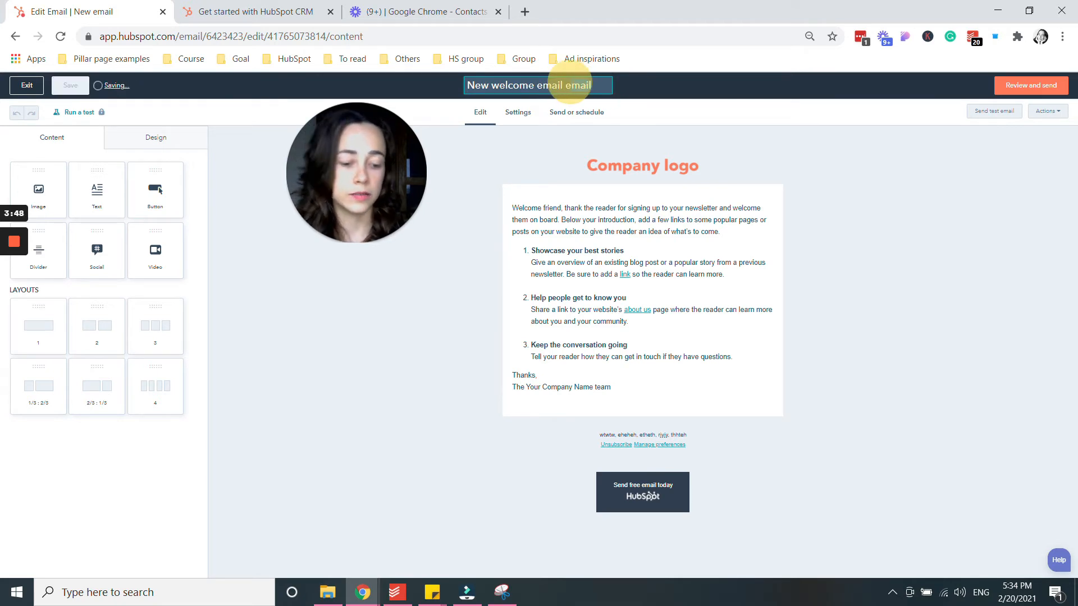
pyautogui.press('BackSpace')
pyautogui.press('BackSpace')
pyautogui.press('BackSpace')
pyautogui.press('BackSpace')
pyautogui.press('BackSpace')
pyautogui.press('BackSpace')
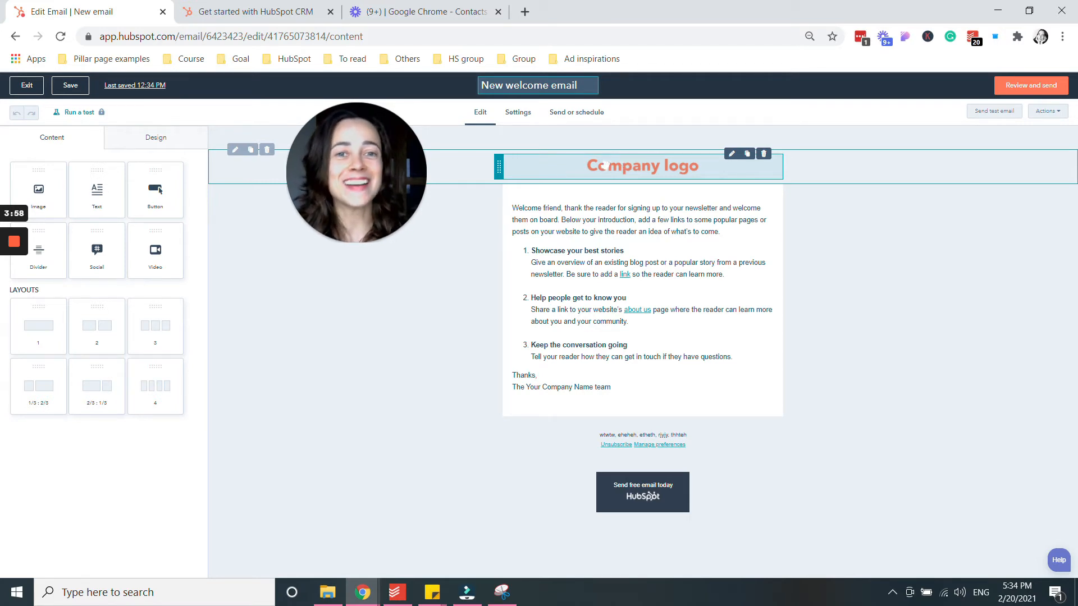
pyautogui.click(619, 167)
# Replace the Company logo placeholder with the orange tm image.
pyautogui.click(617, 167)
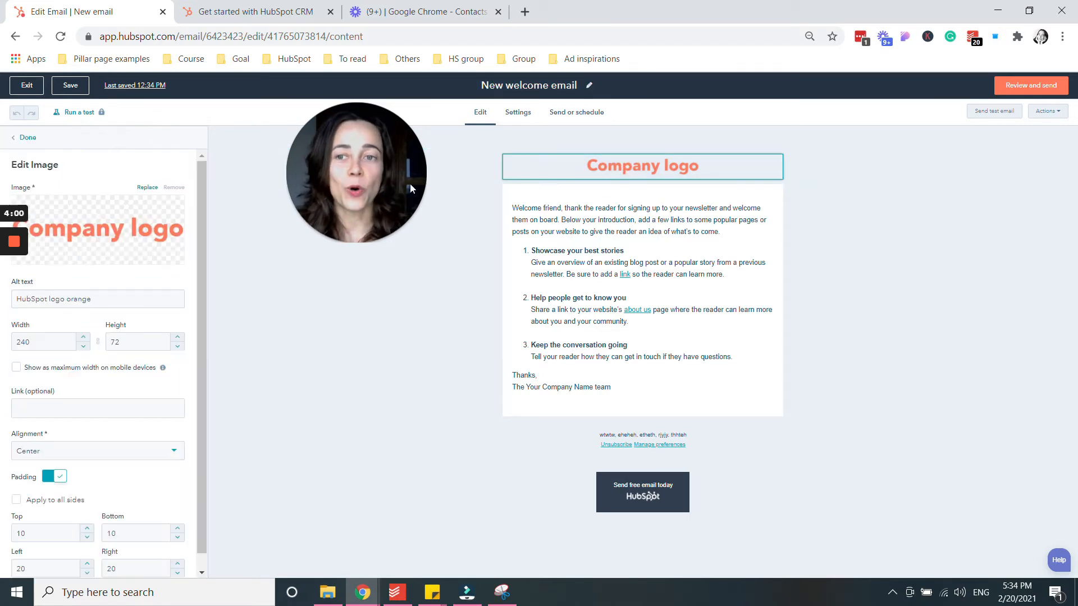
pyautogui.click(148, 188)
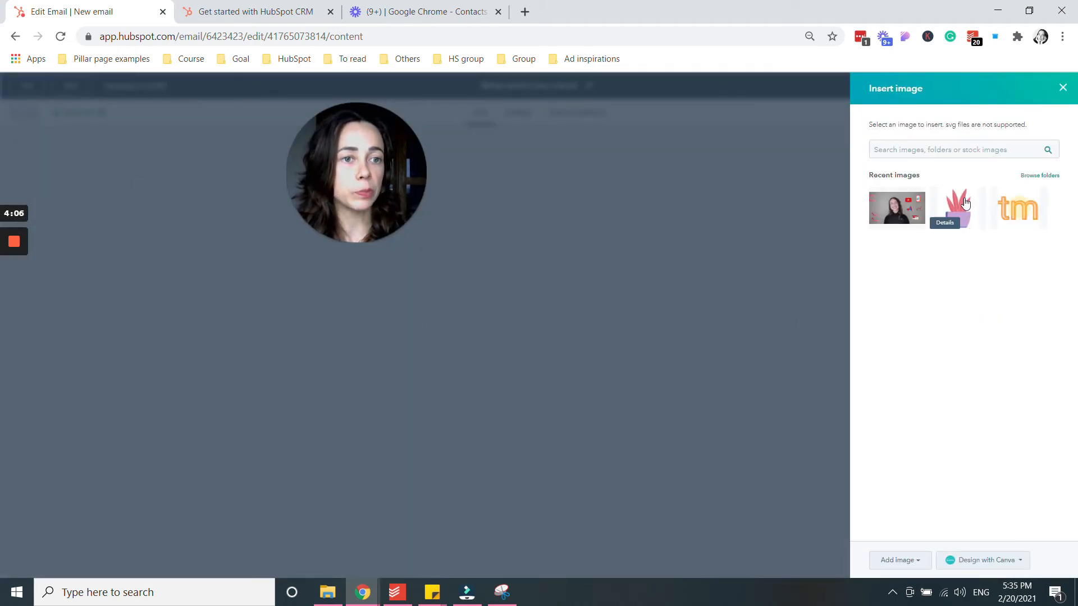
pyautogui.click(957, 213)
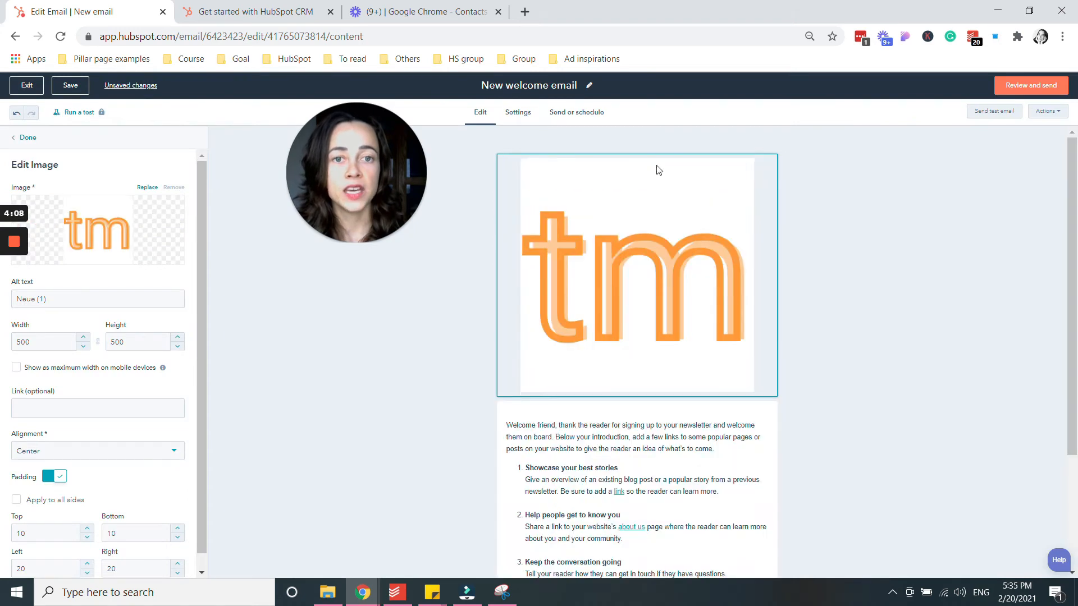
# Set the logo width to 250, then shrink it to 100 × 100.
pyautogui.moveTo(35, 343); pyautogui.dragTo(14, 345)
pyautogui.write('250')
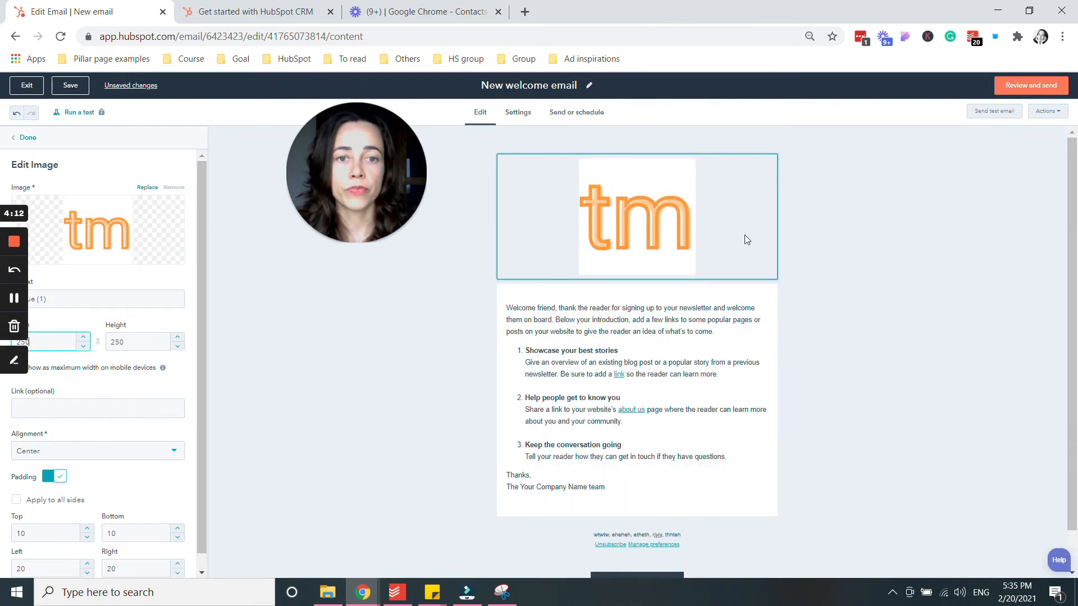
pyautogui.doubleClick(25, 341)
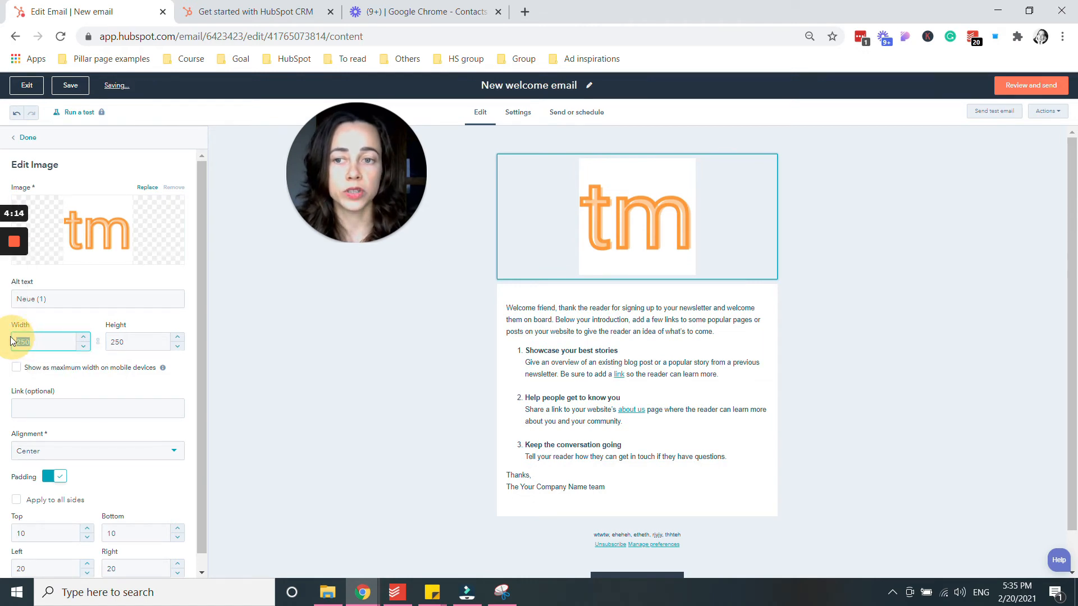
pyautogui.write('100')
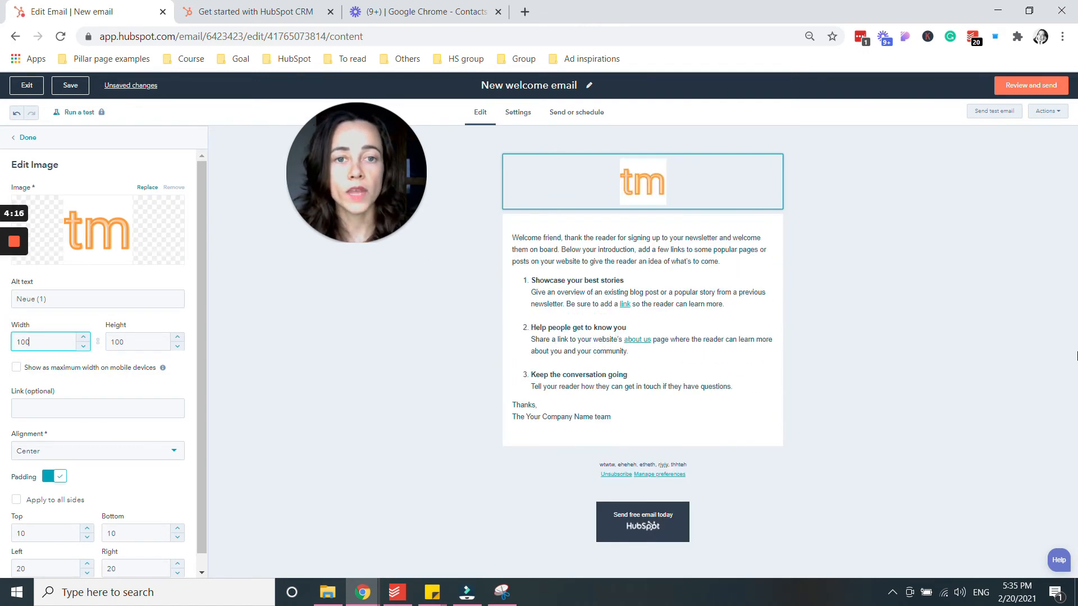
pyautogui.click(670, 249)
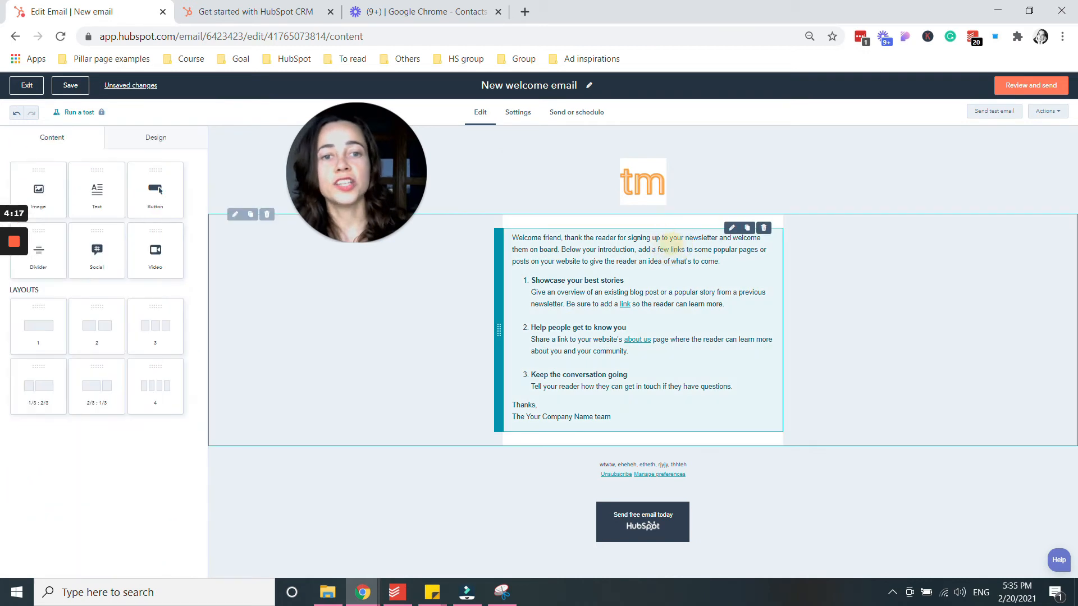
pyautogui.click(640, 272)
pyautogui.click(638, 261)
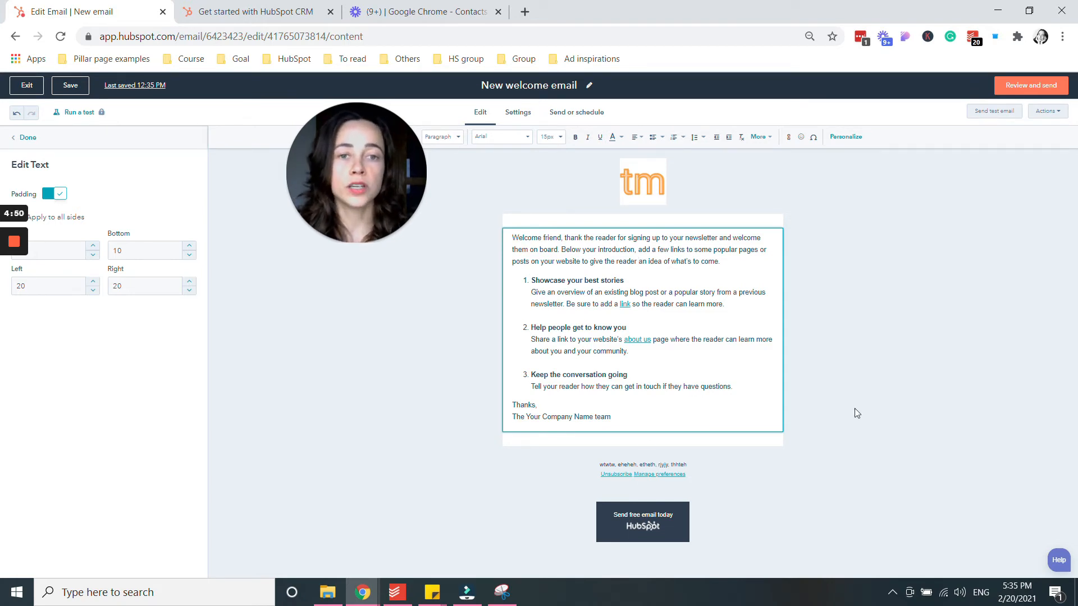
pyautogui.click(870, 265)
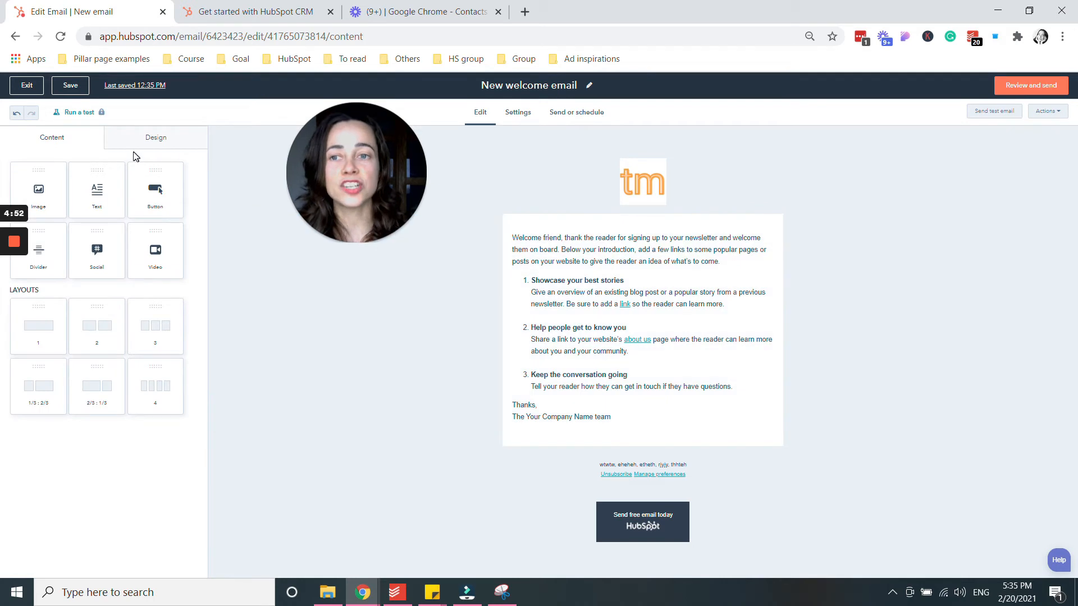
# Drop an Image block below the body text and insert the pink potted-plant illustration at 560 × 560.
pyautogui.moveTo(35, 193); pyautogui.dragTo(579, 443)
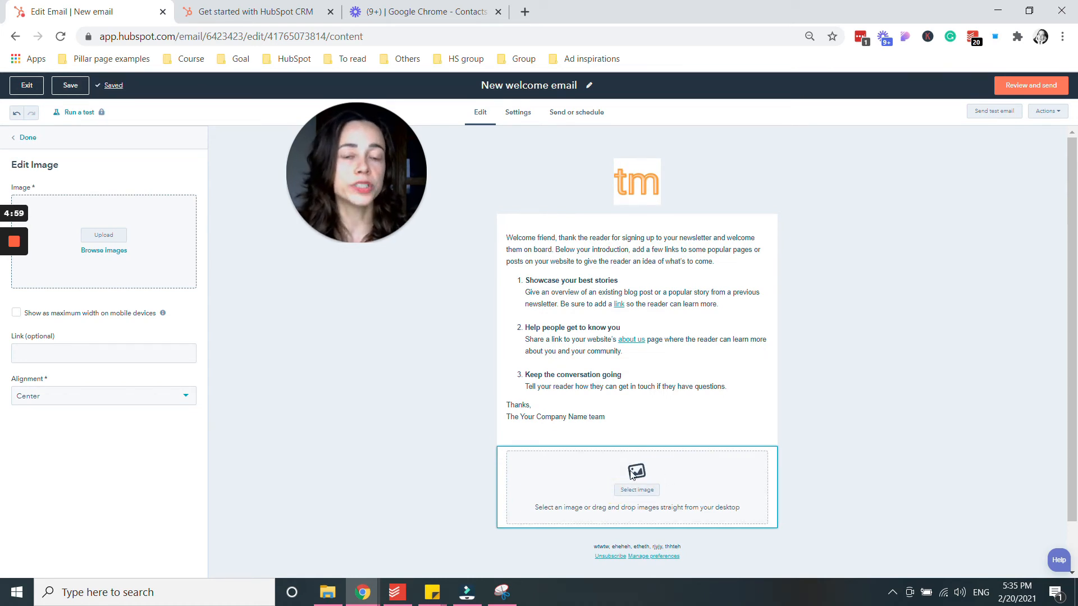
pyautogui.click(636, 490)
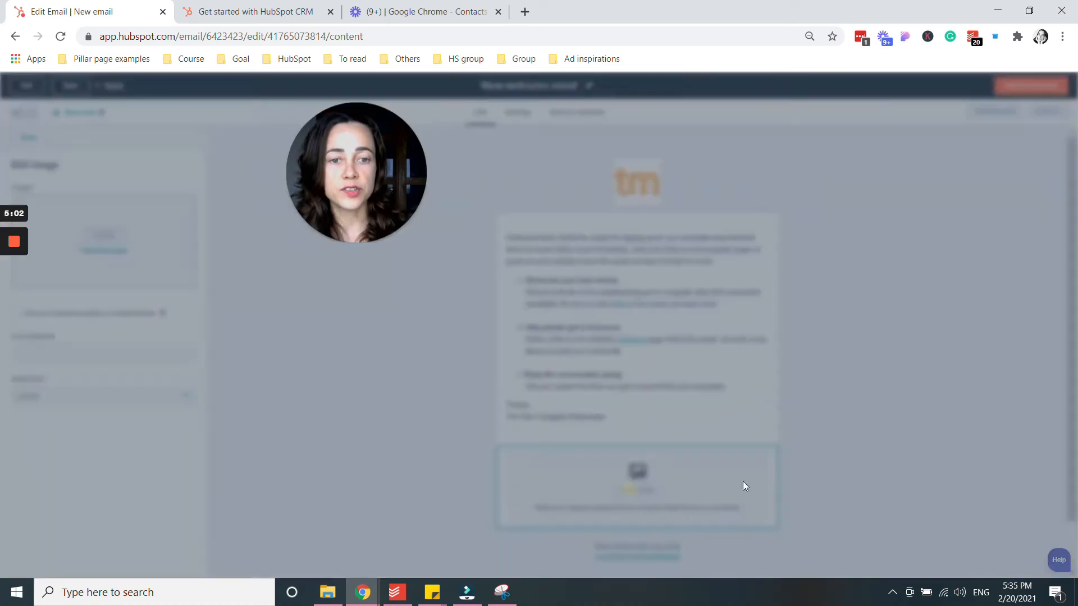
pyautogui.click(958, 209)
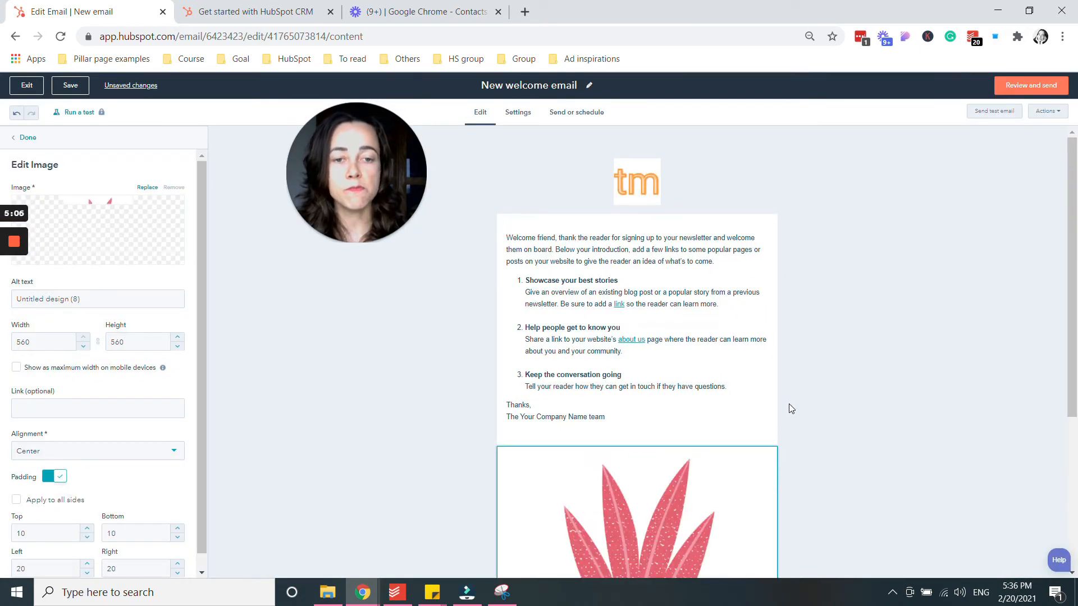
pyautogui.scroll(-3, 789, 405)
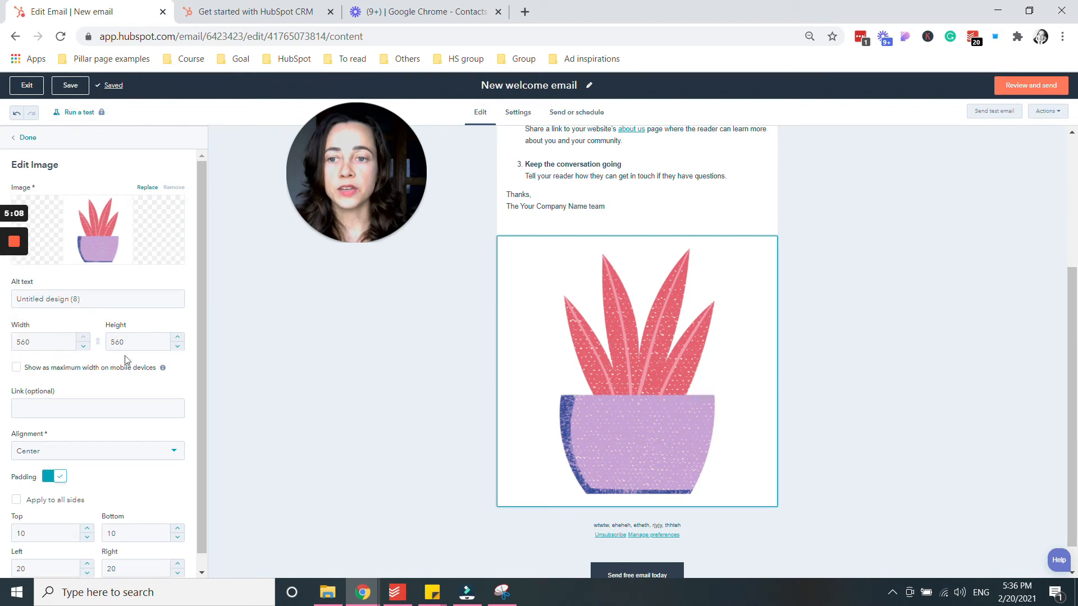
pyautogui.scroll(-1, 141, 471)
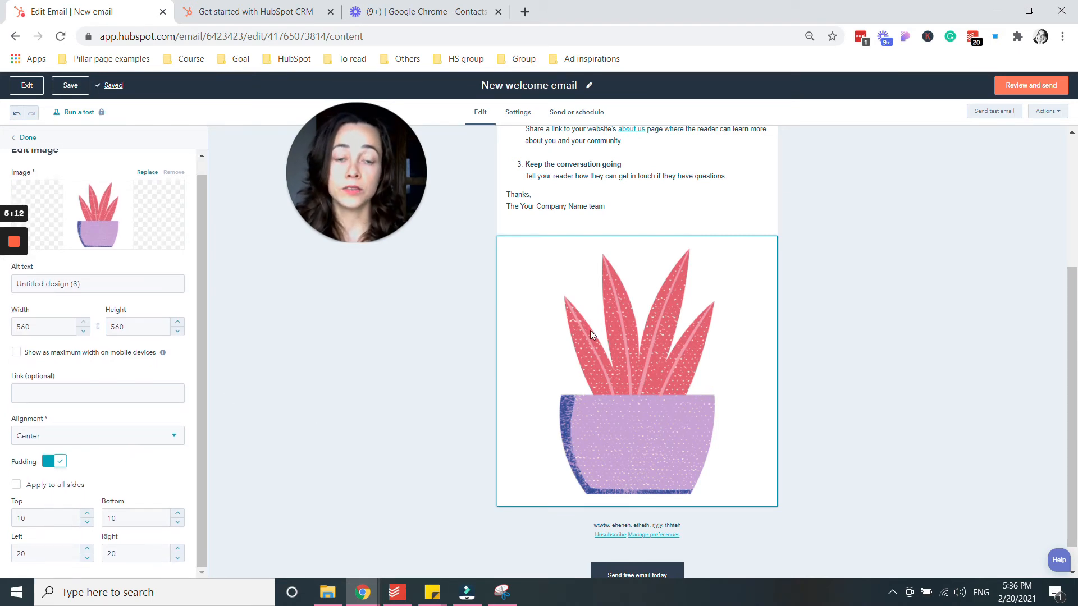
pyautogui.scroll(3, 695, 385)
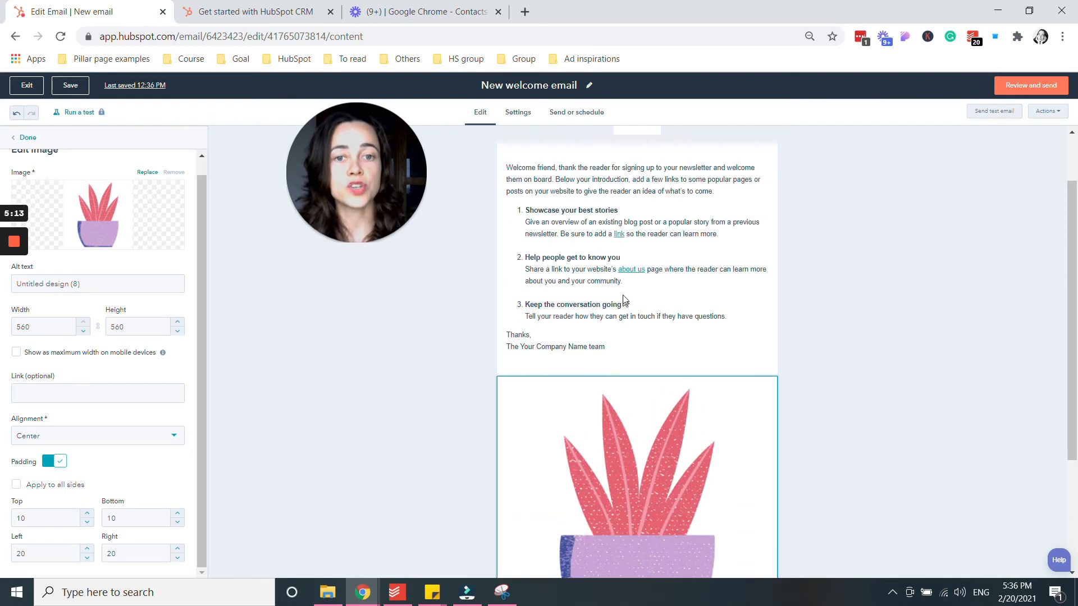
# Delete the template text after 'Welcome friend' and replace it with 'text text text'.
pyautogui.doubleClick(613, 191)
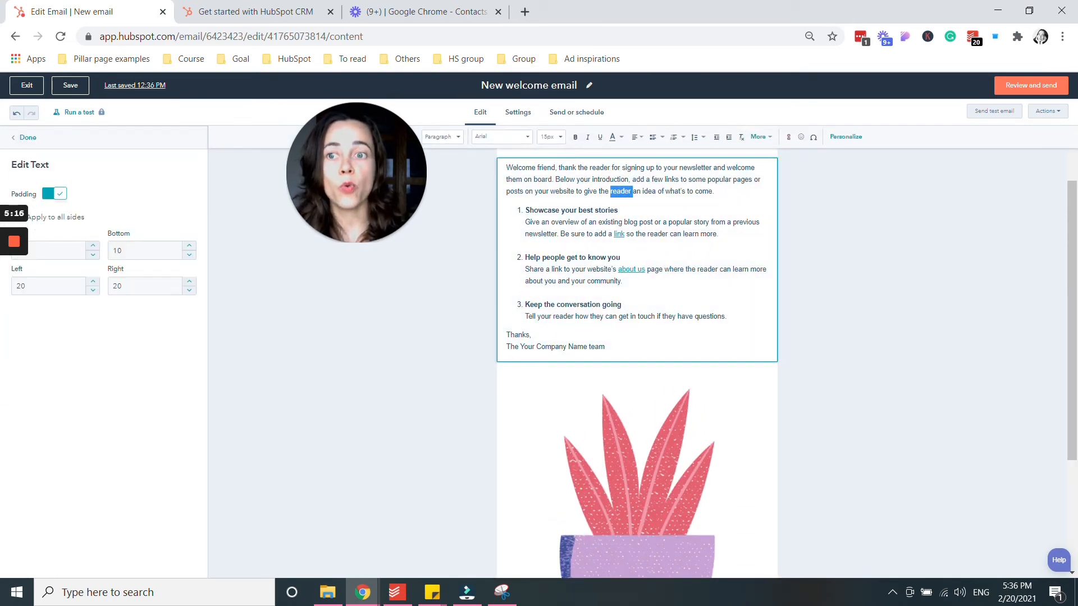
pyautogui.click(629, 201)
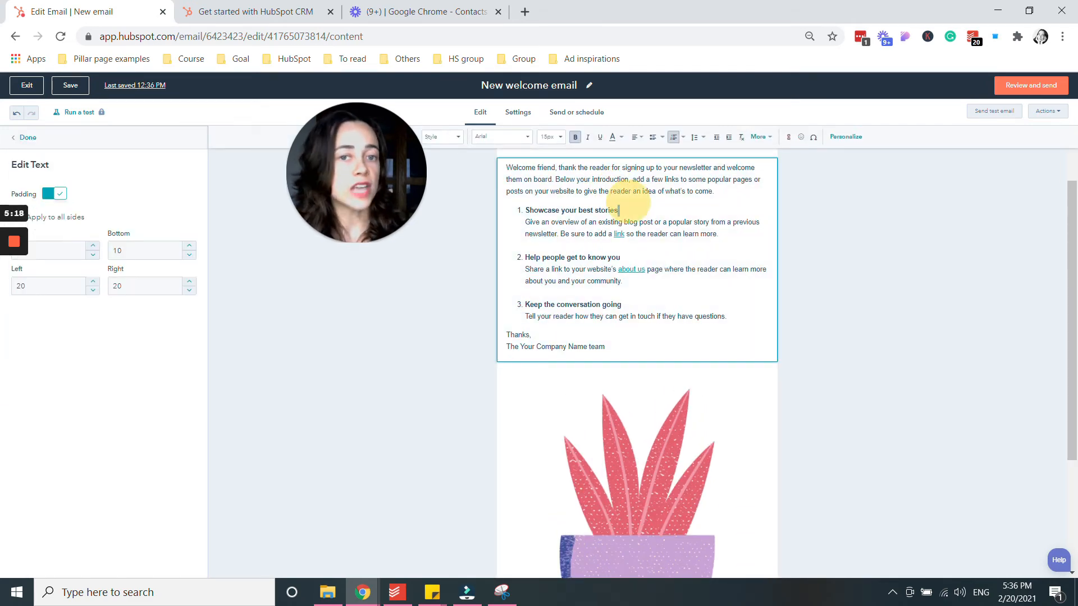
pyautogui.click(631, 191)
pyautogui.moveTo(605, 347)
pyautogui.mouseDown()
pyautogui.moveTo(512, 211)
pyautogui.moveTo(534, 168)
pyautogui.moveTo(555, 167)
pyautogui.mouseUp()
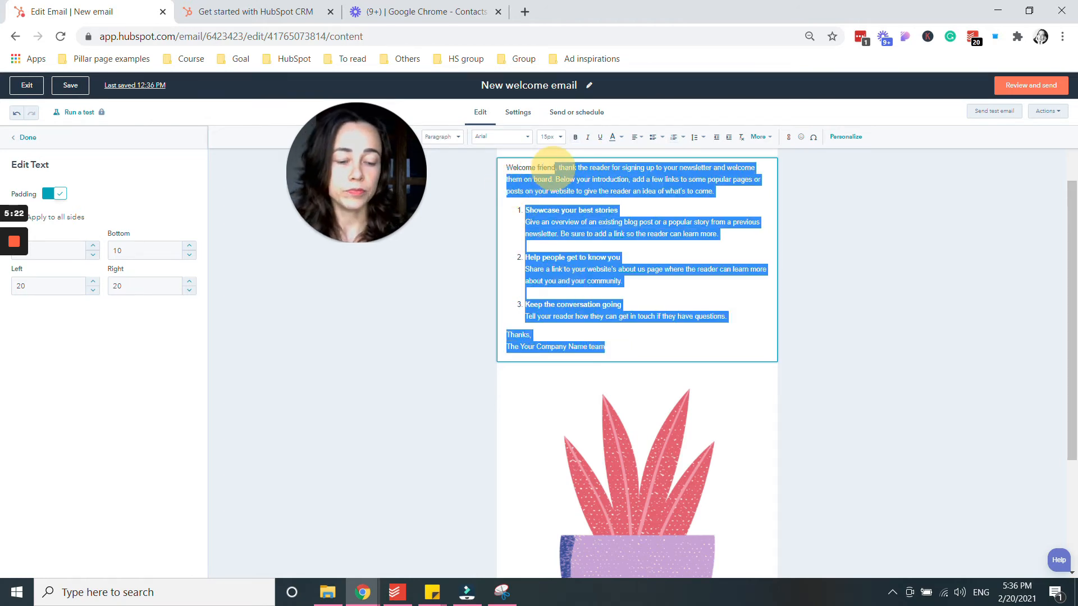
pyautogui.press('BackSpace')
pyautogui.press('Return')
pyautogui.press('Return')
pyautogui.write('text te')
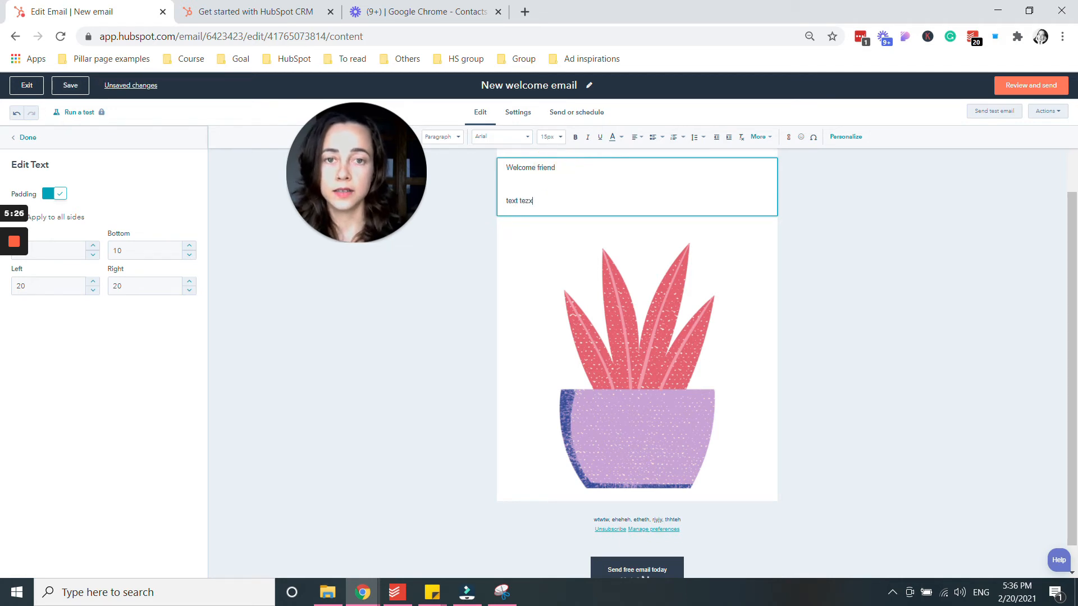
pyautogui.write('xt')
pyautogui.press('Return')
pyautogui.press('Return')
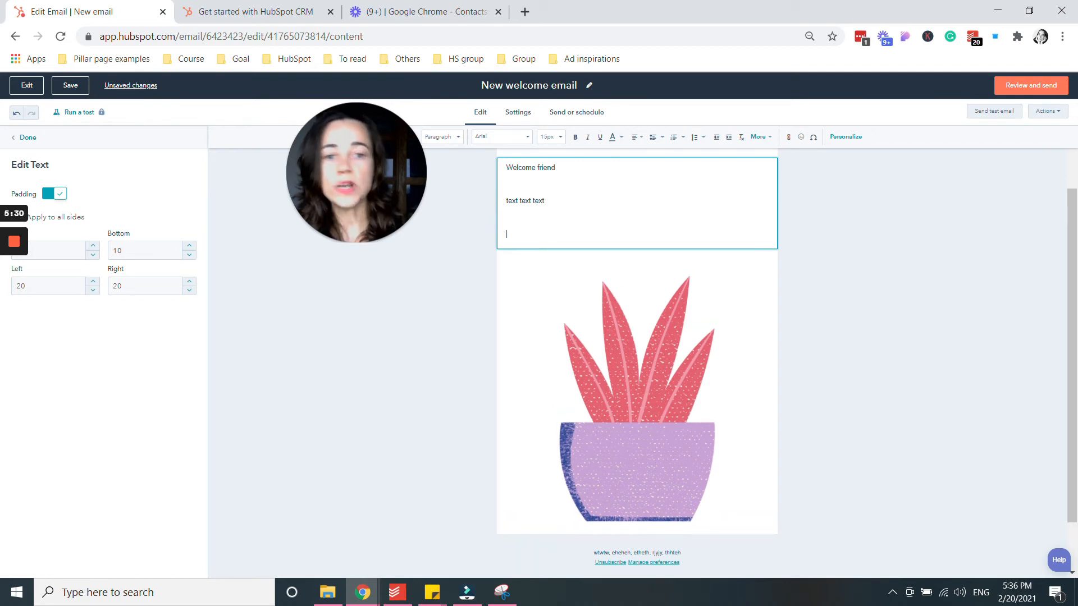
pyautogui.scroll(2, 647, 332)
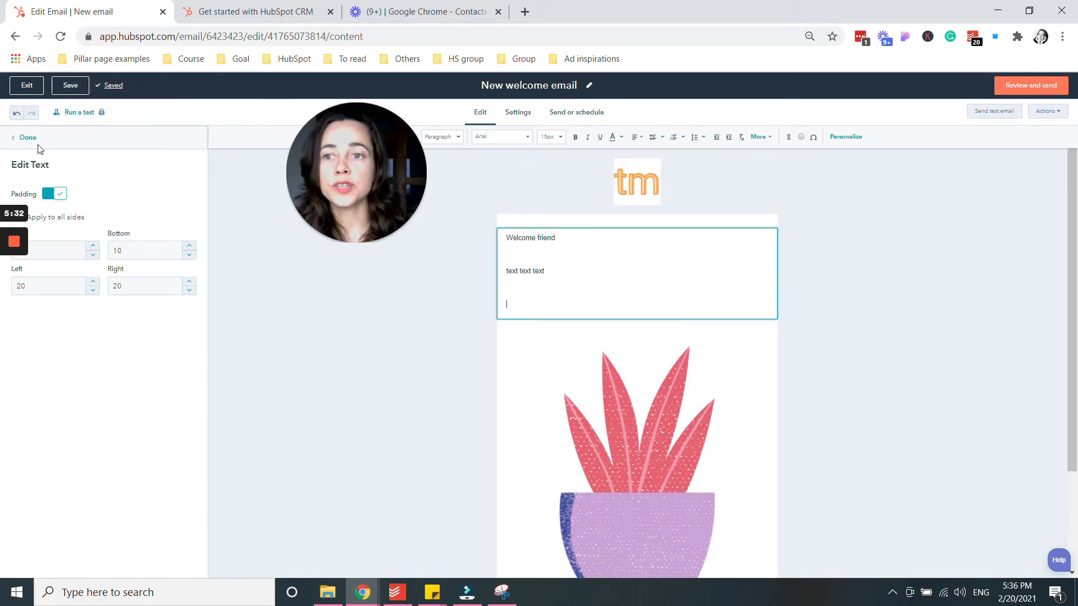
pyautogui.click(25, 137)
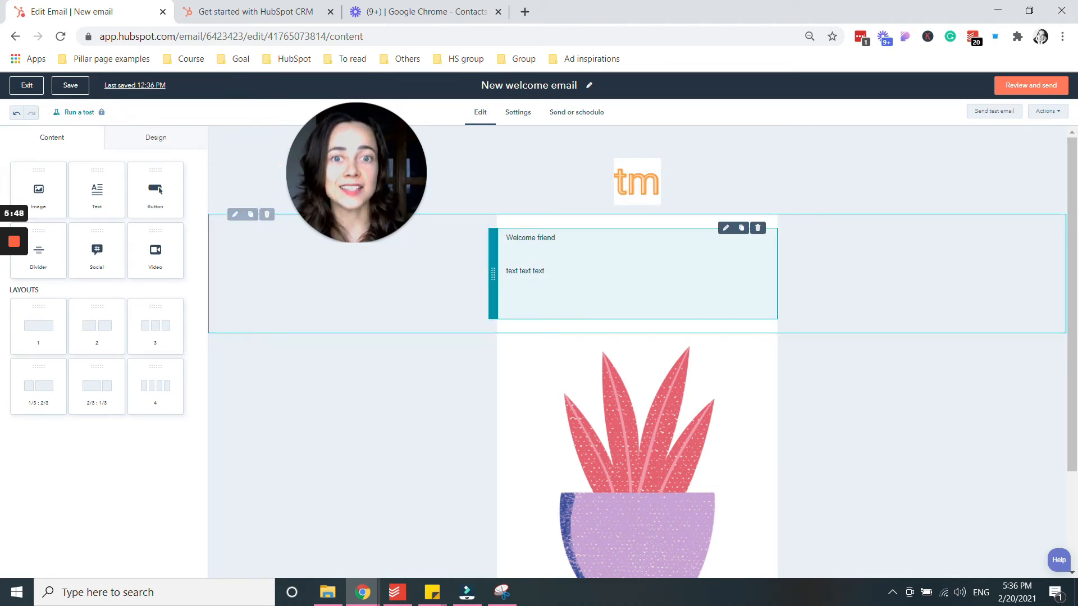
# Replace the 'Welcome friend' greeting with 'Hi' and bring up the personalization token picker.
pyautogui.moveTo(555, 238); pyautogui.dragTo(551, 238)
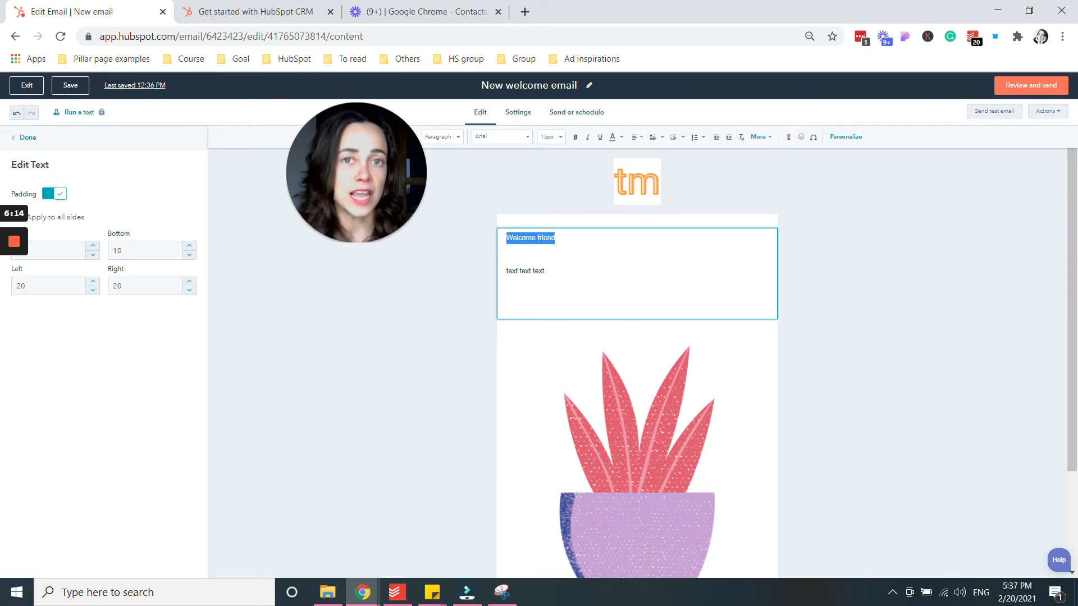
pyautogui.press('BackSpace')
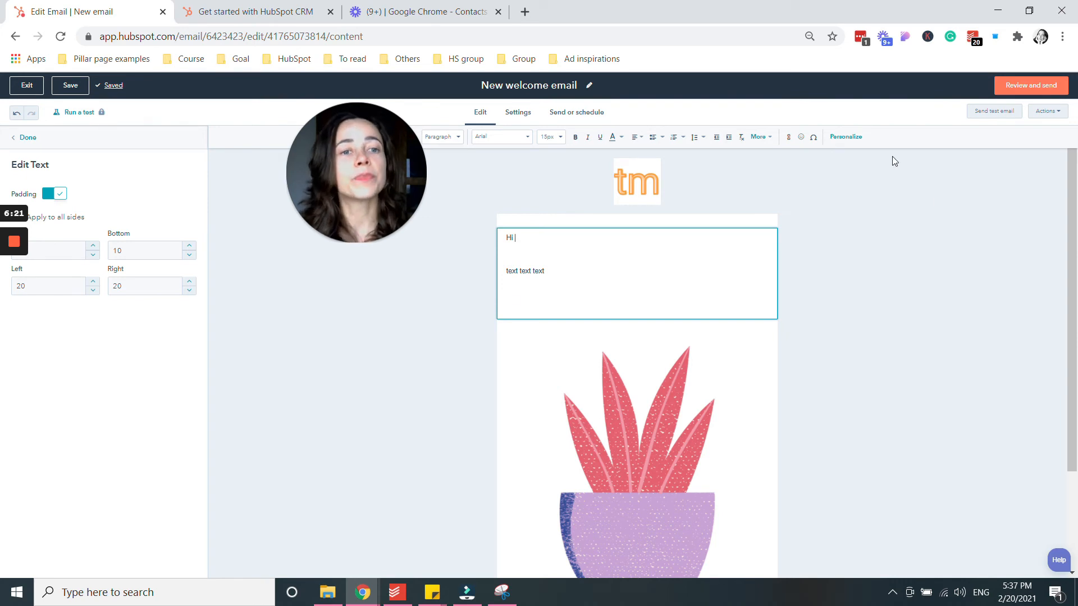
pyautogui.click(848, 139)
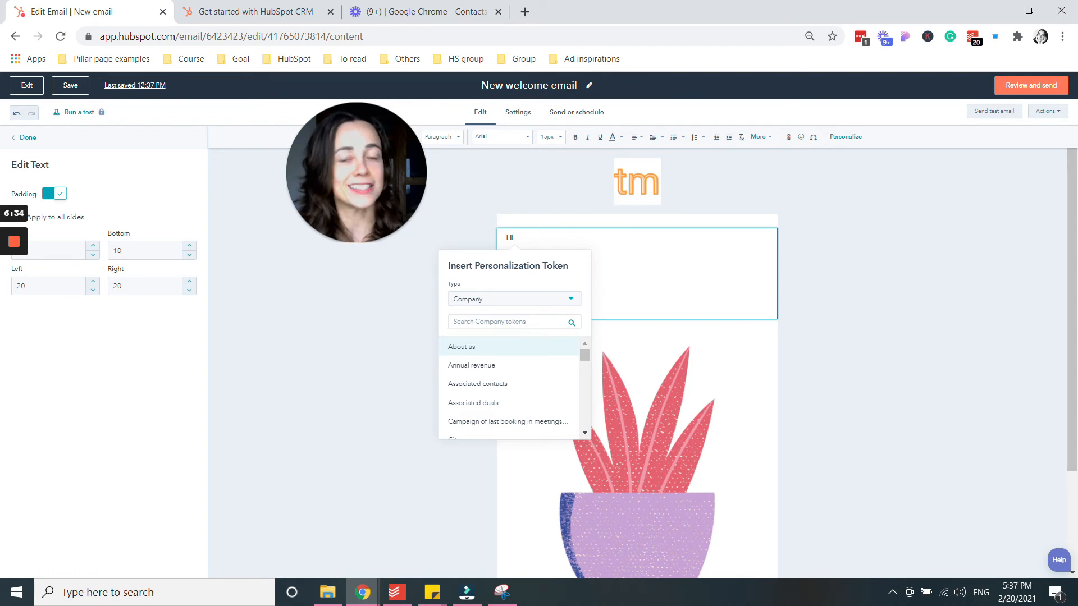
# Insert a Contact 'First name' token with default value 'there' after 'Hi'.
pyautogui.click(517, 322)
pyautogui.write('first')
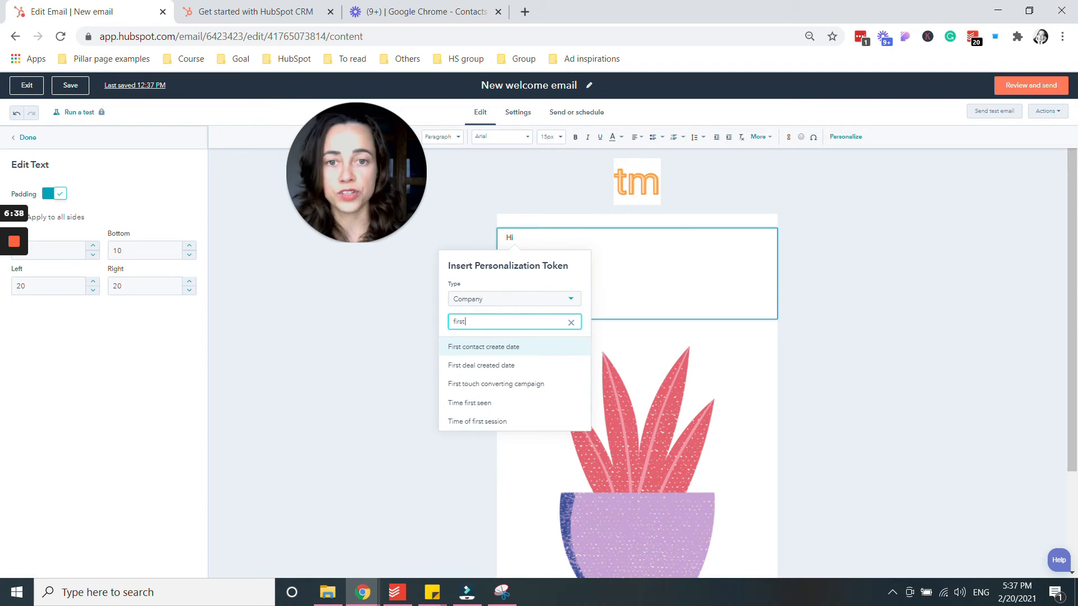
pyautogui.click(500, 300)
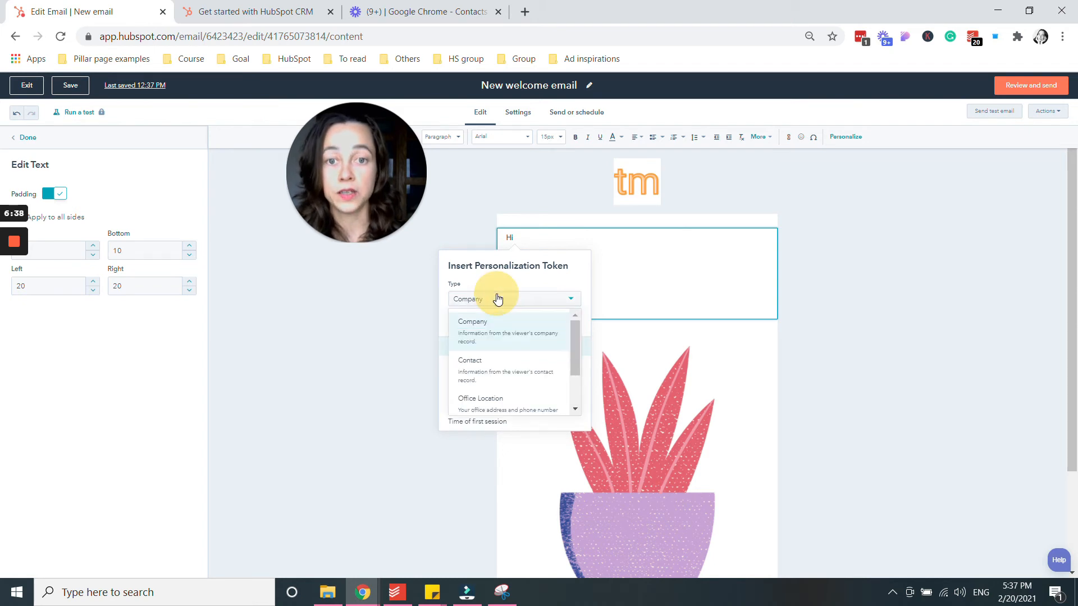
pyautogui.click(488, 369)
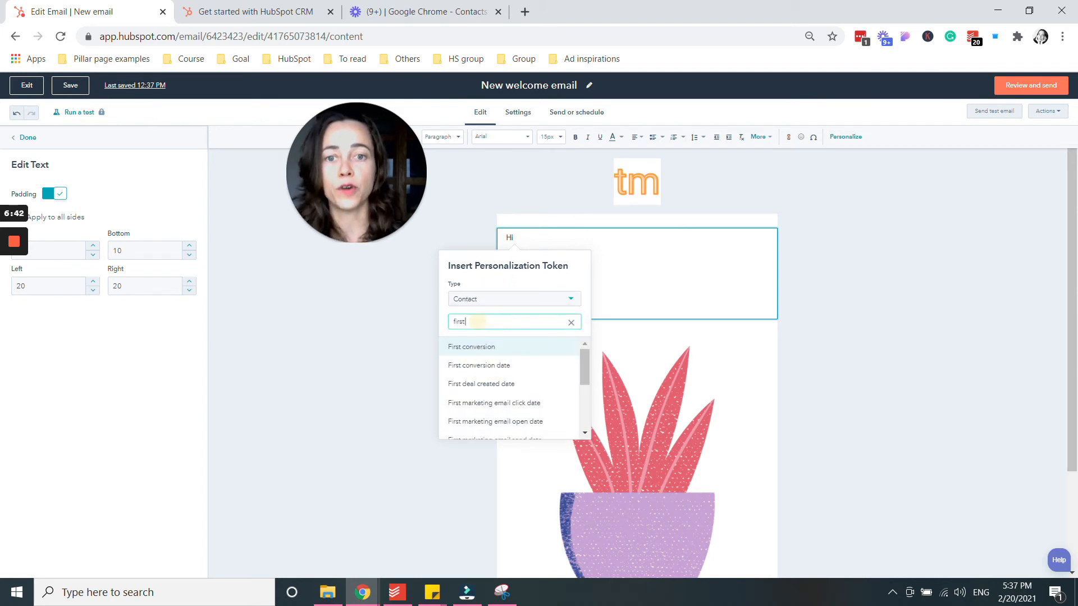
pyautogui.write('name')
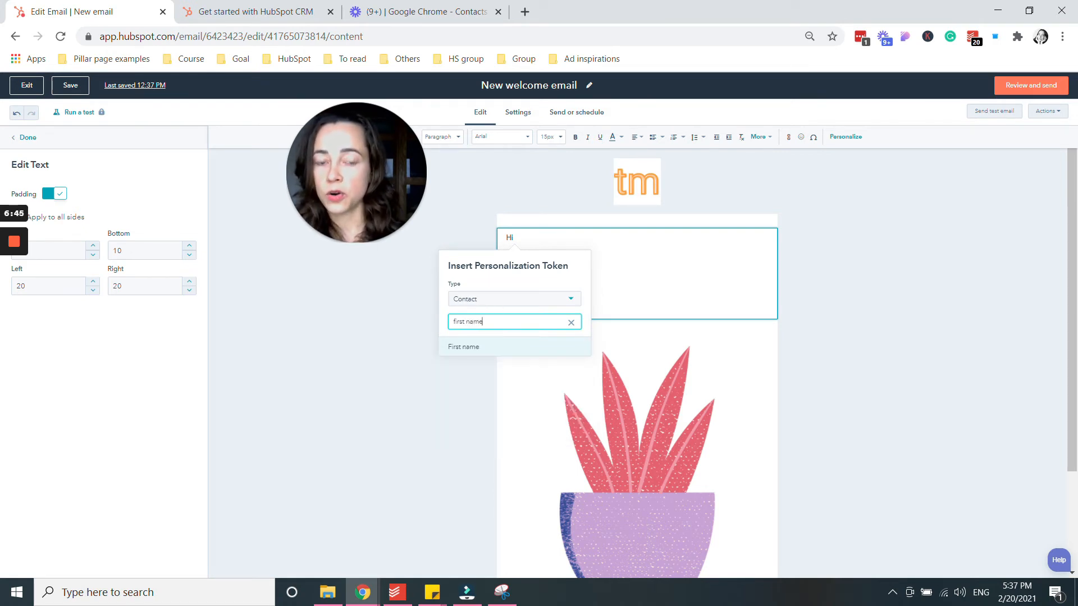
pyautogui.click(486, 345)
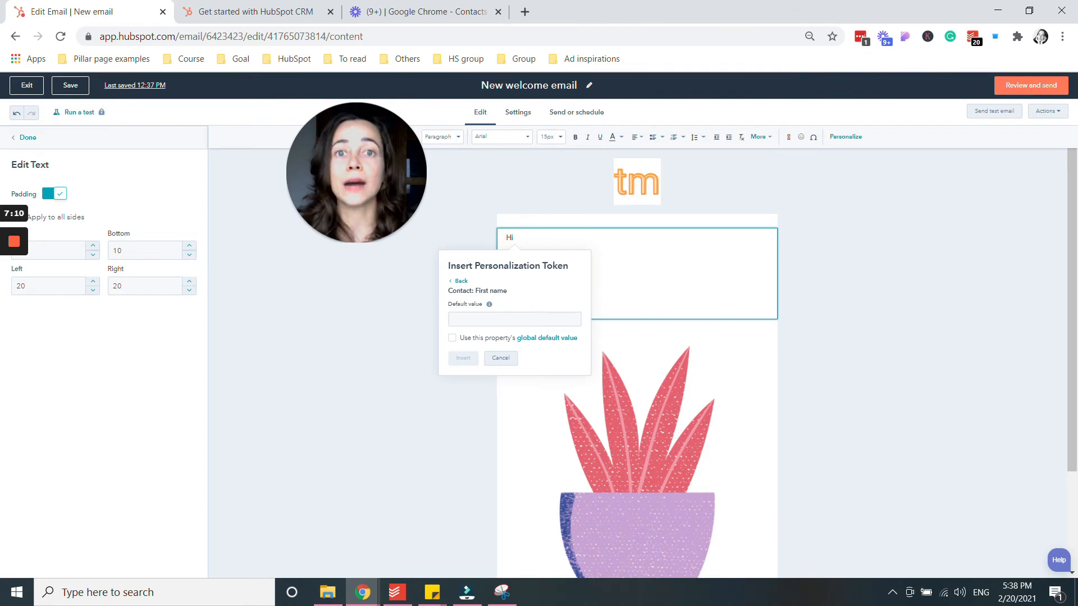
pyautogui.click(494, 318)
pyautogui.write('there')
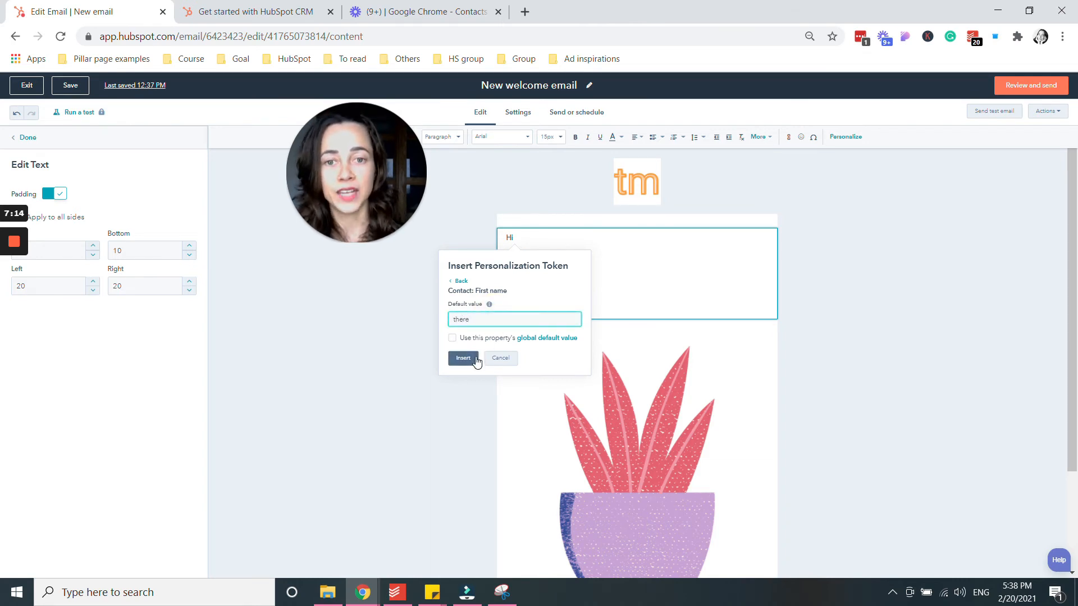
pyautogui.click(463, 358)
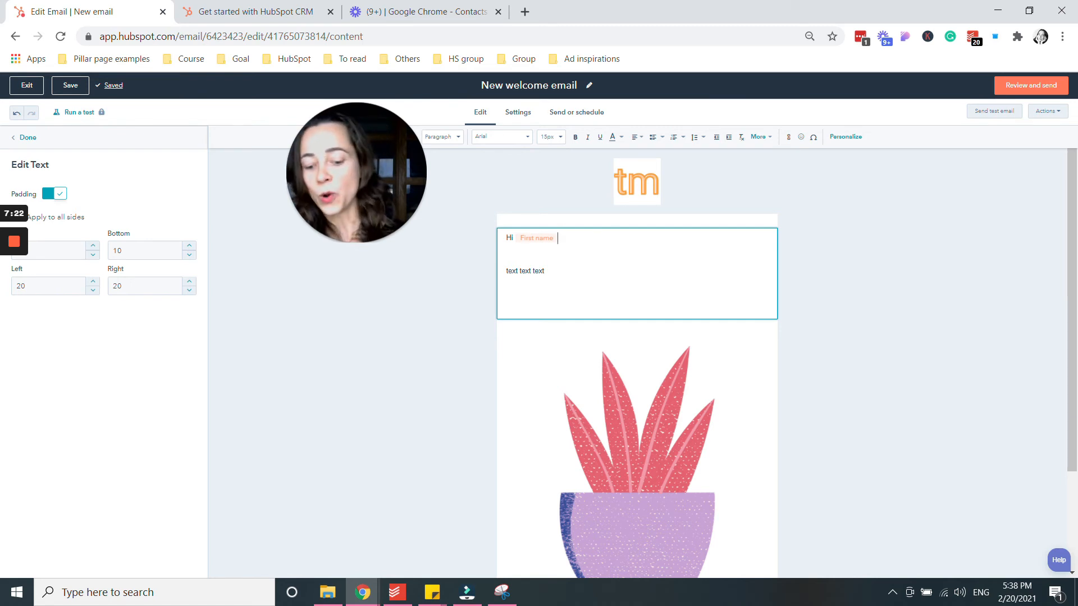
# Add a line break after the greeting and place the caret beside the placeholder text.
pyautogui.press('Return')
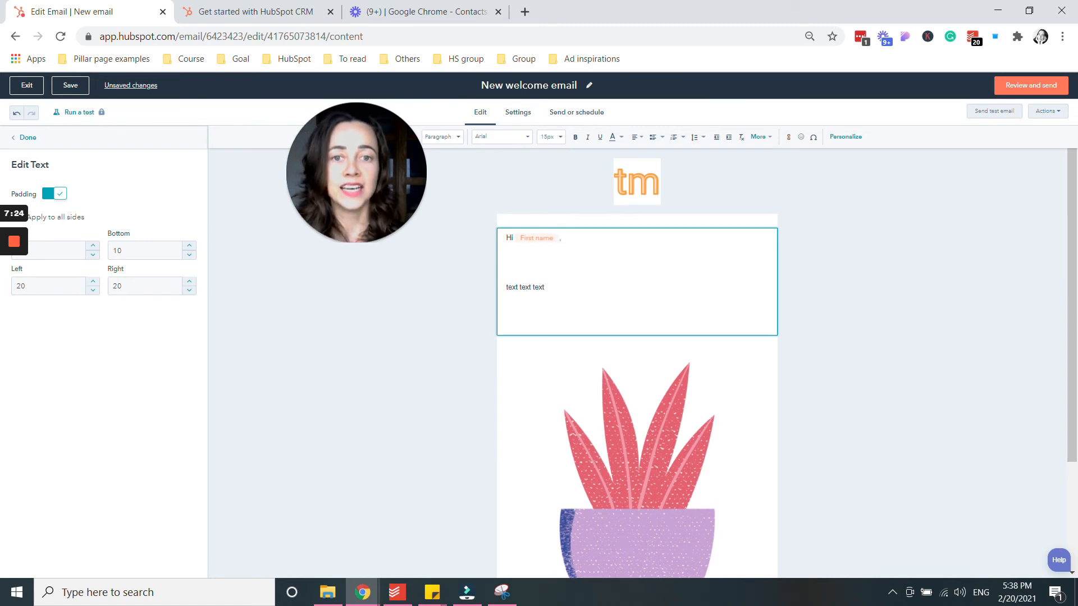
pyautogui.click(558, 288)
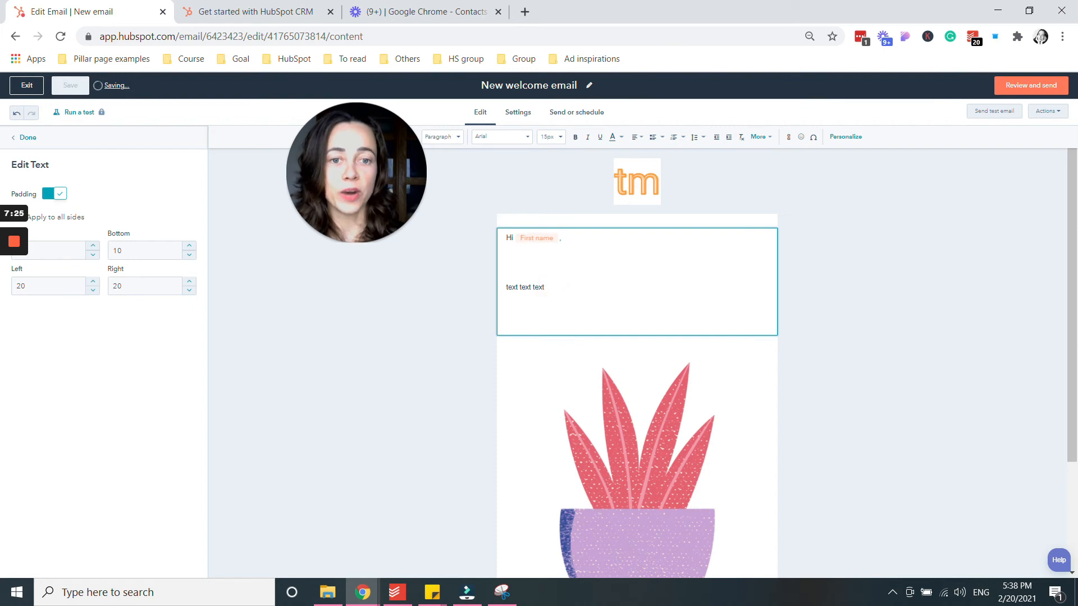
pyautogui.scroll(-3, 716, 382)
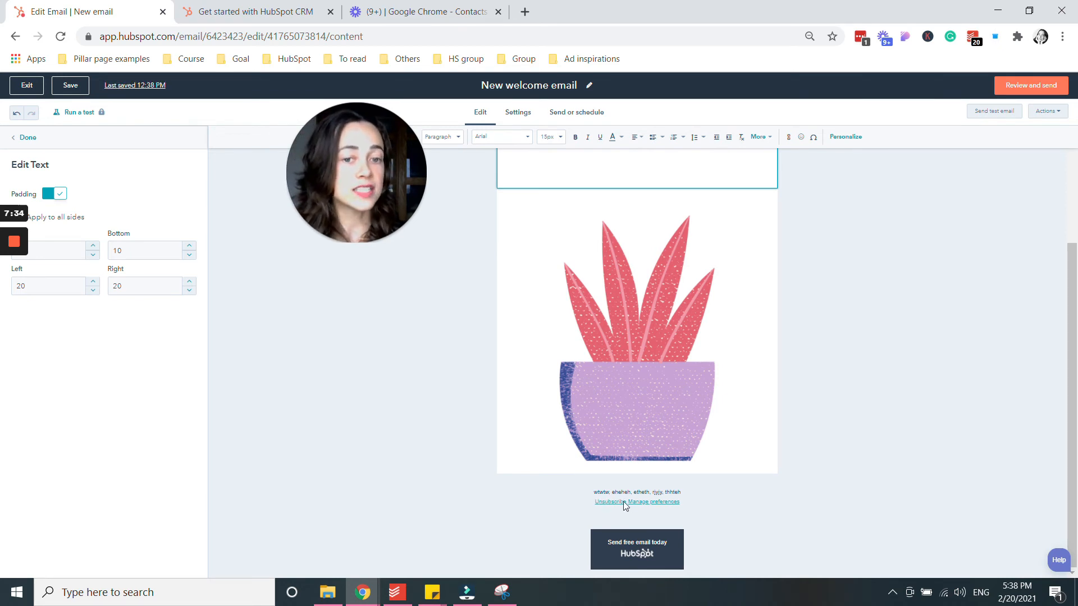
# Inspect the footer's office location details, then close the Manage Footer panel without changes.
pyautogui.click(674, 502)
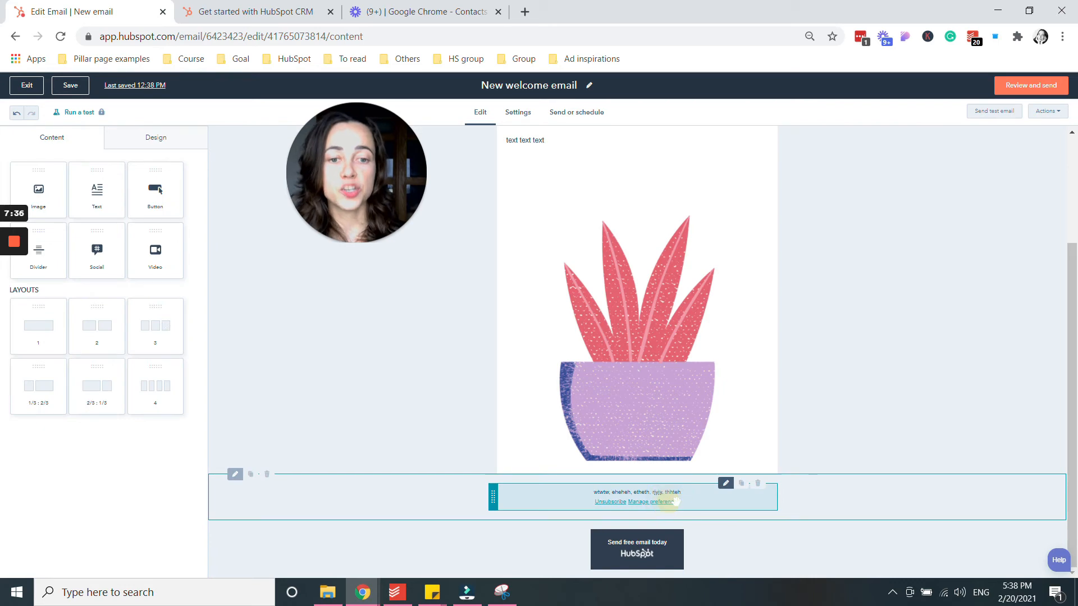
pyautogui.click(724, 484)
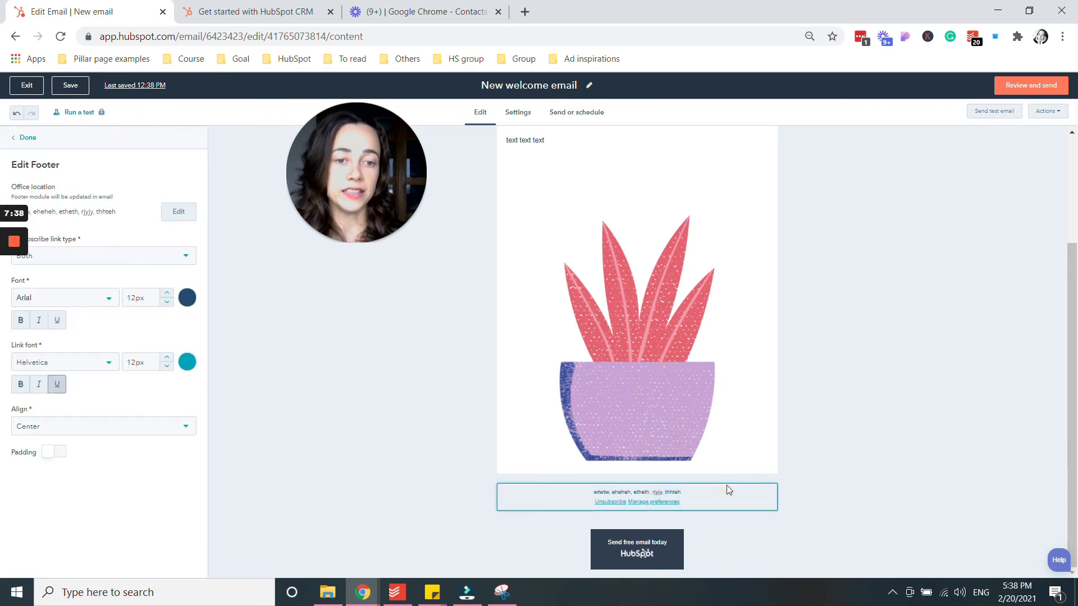
pyautogui.click(179, 213)
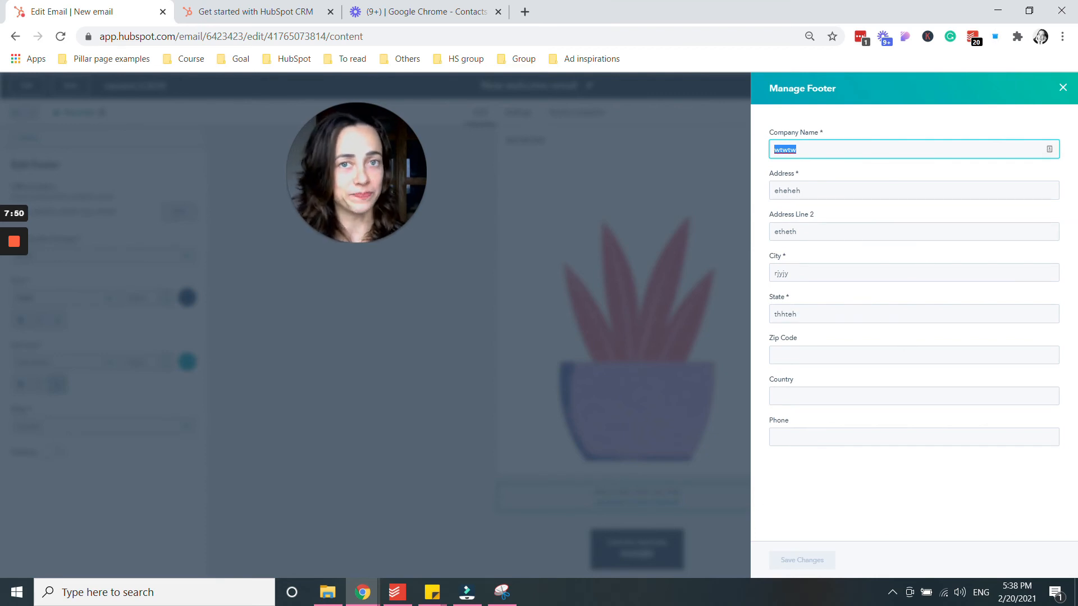
pyautogui.click(1062, 88)
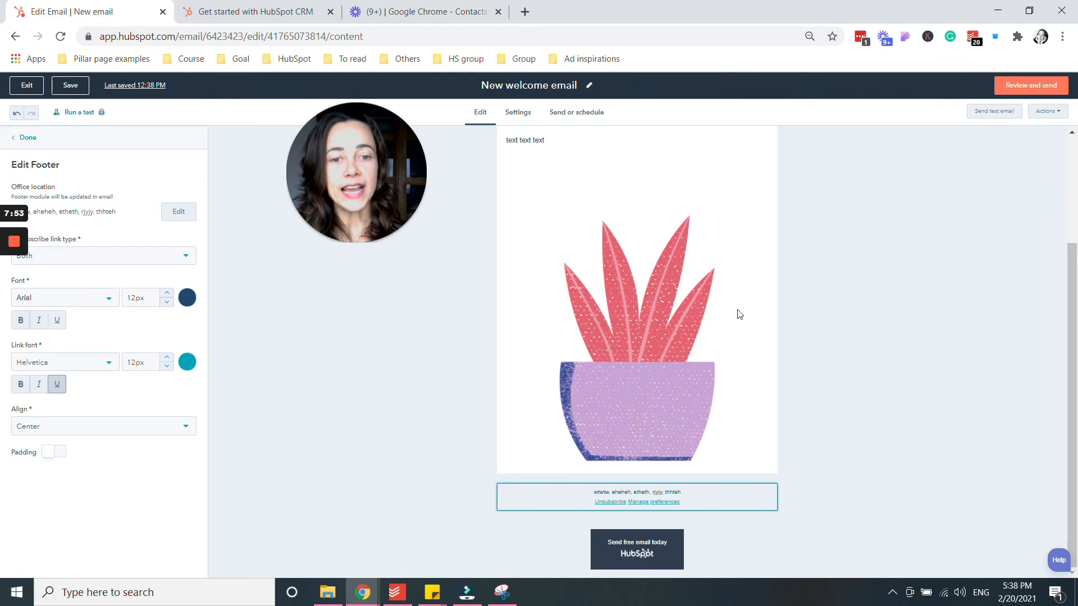
pyautogui.scroll(3, 737, 312)
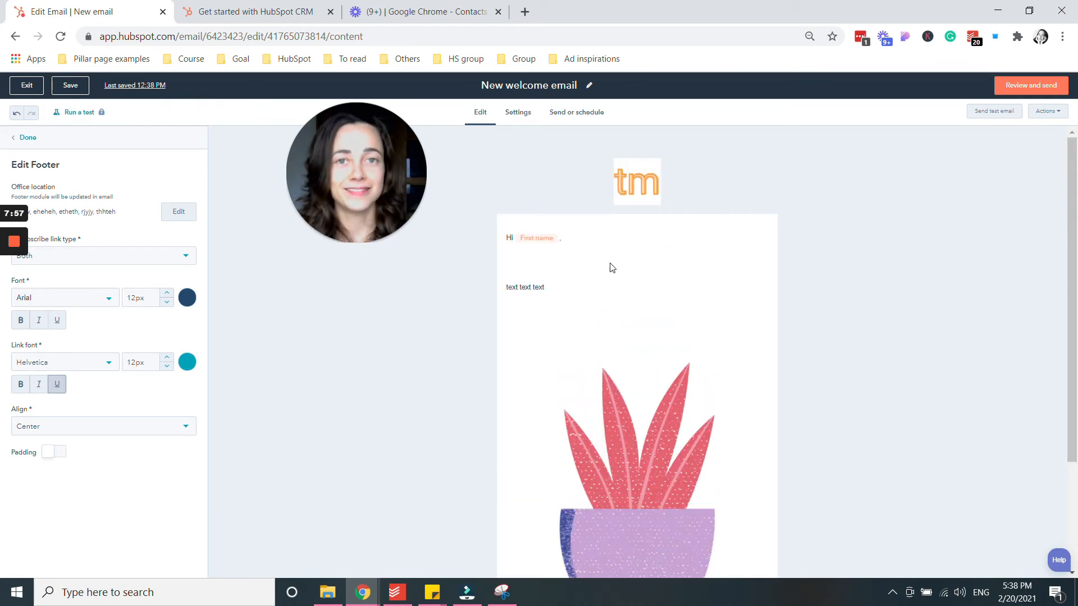
# In the email settings, start the subject line with 'hi'.
pyautogui.click(514, 114)
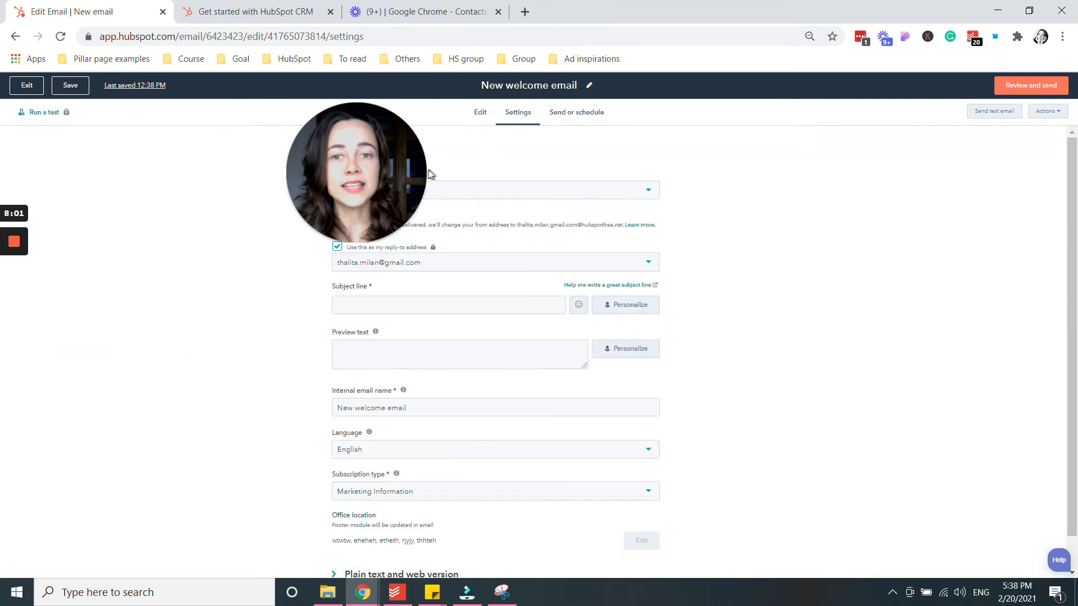
pyautogui.moveTo(413, 170); pyautogui.dragTo(260, 150)
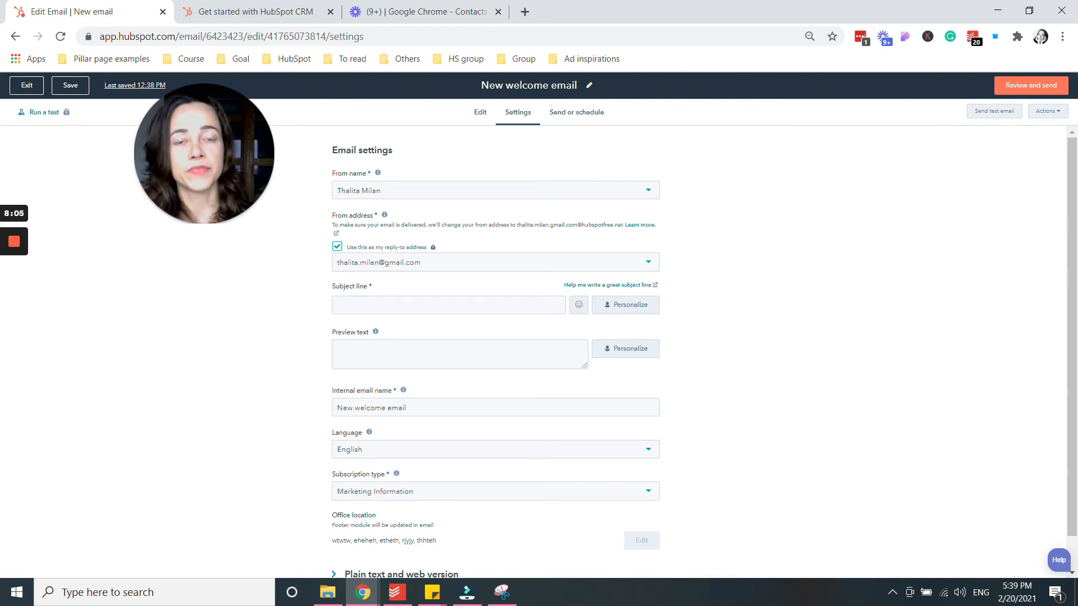
pyautogui.click(385, 308)
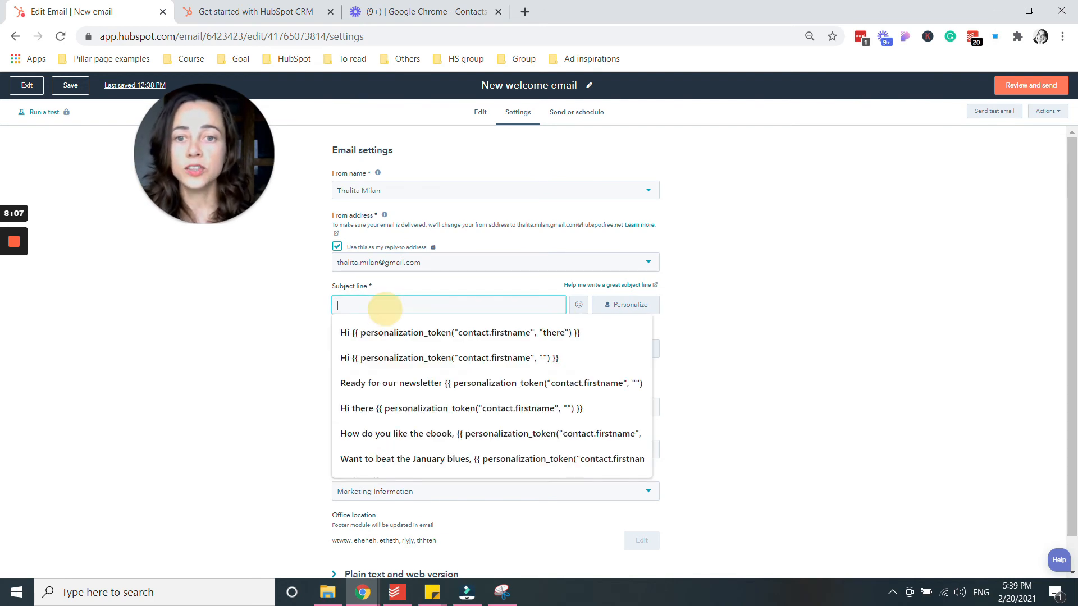
pyautogui.write('hi')
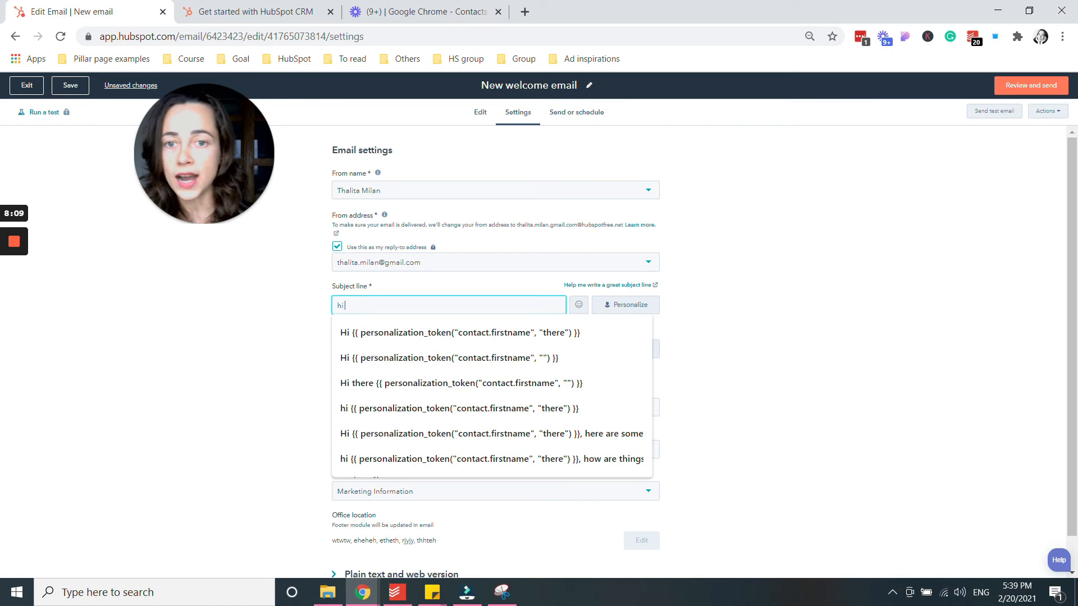
# Append a Contacts 'First name' token to the subject, defaulting to 'there'.
pyautogui.click(638, 305)
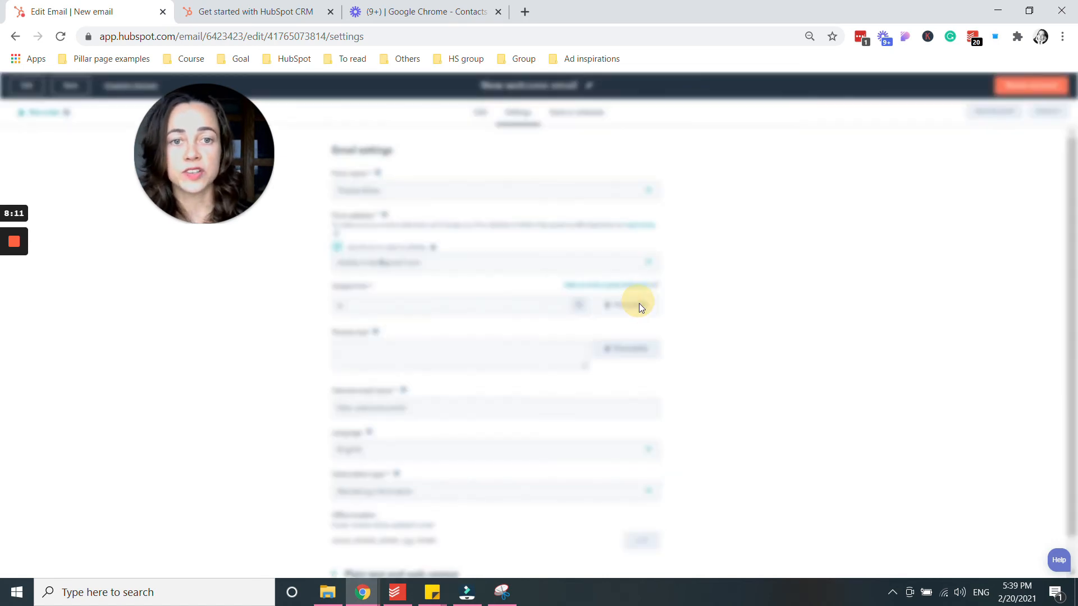
pyautogui.click(512, 208)
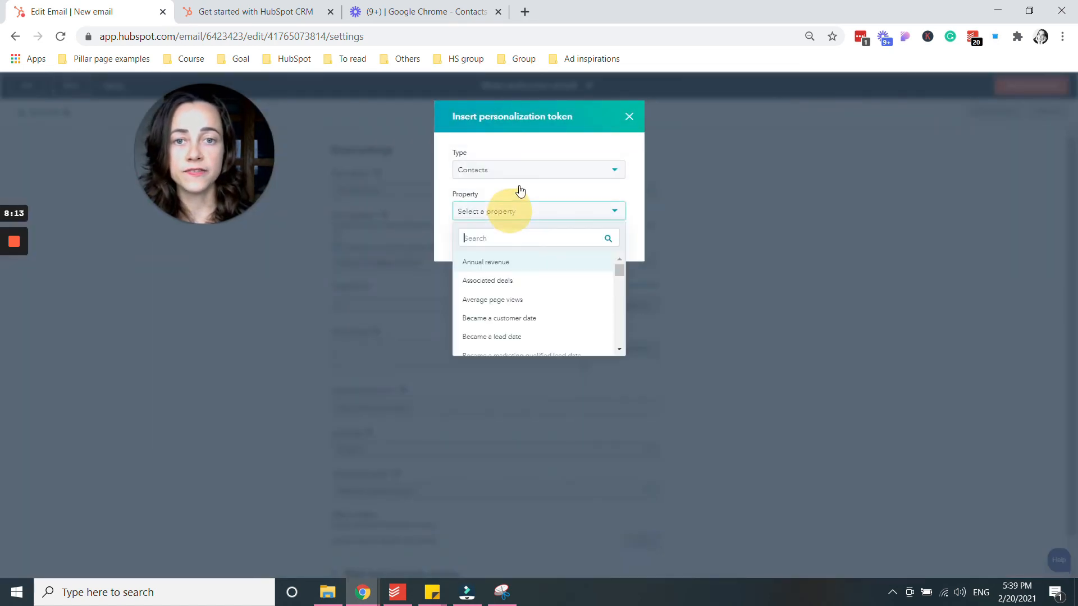
pyautogui.write('g')
pyautogui.press('BackSpace')
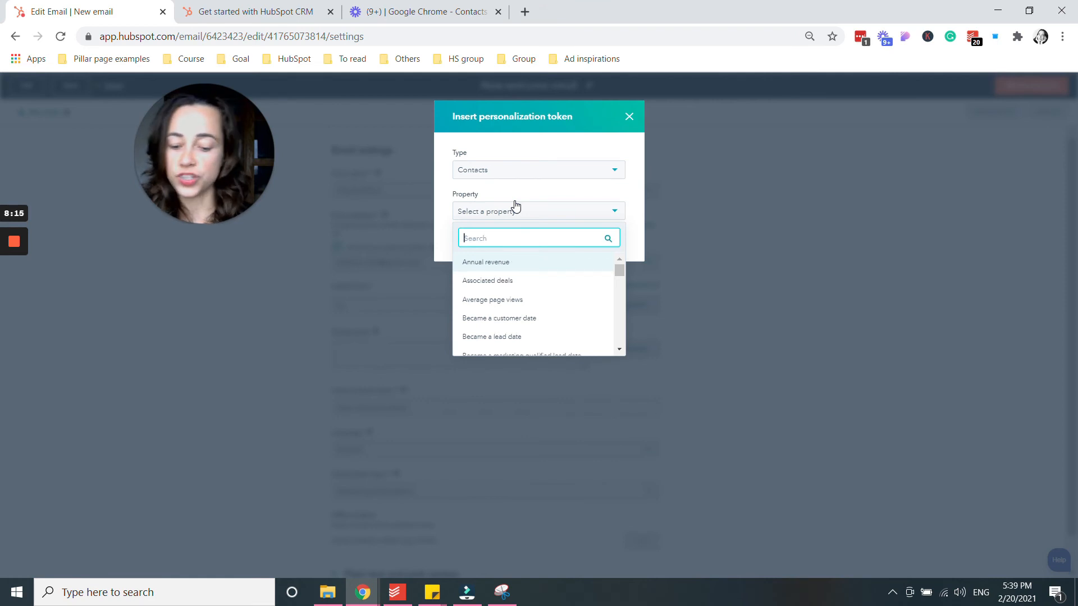
pyautogui.write('first')
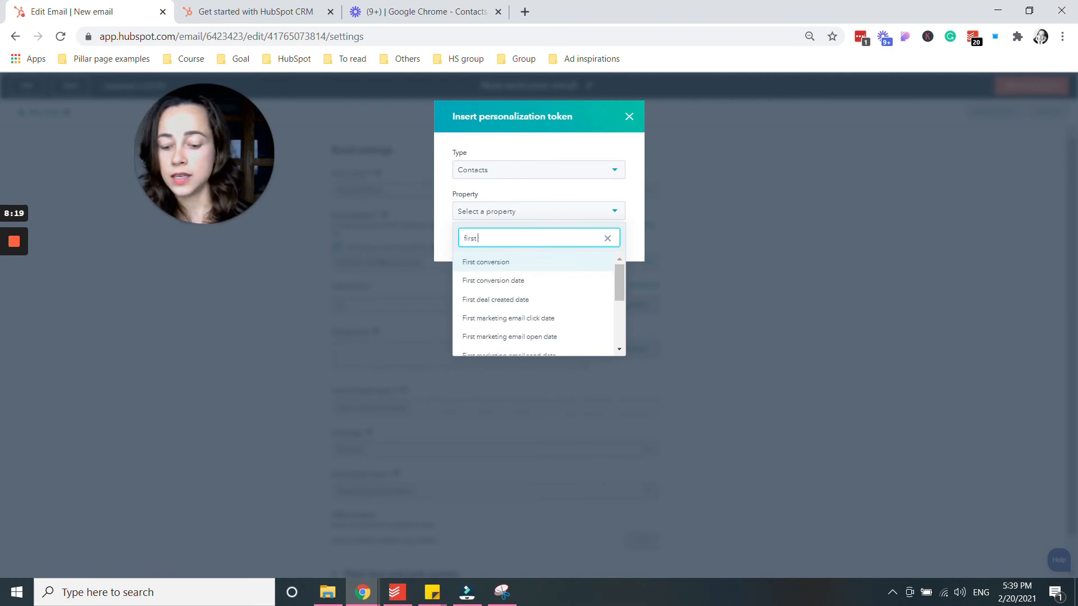
pyautogui.write(' nam')
pyautogui.click(508, 262)
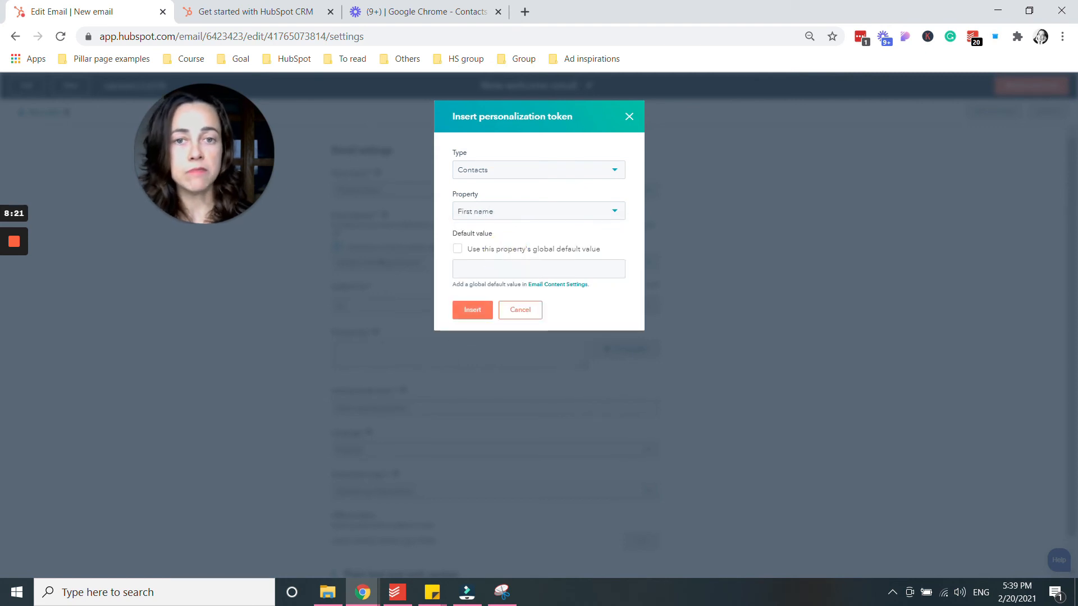
pyautogui.click(480, 269)
pyautogui.write('there')
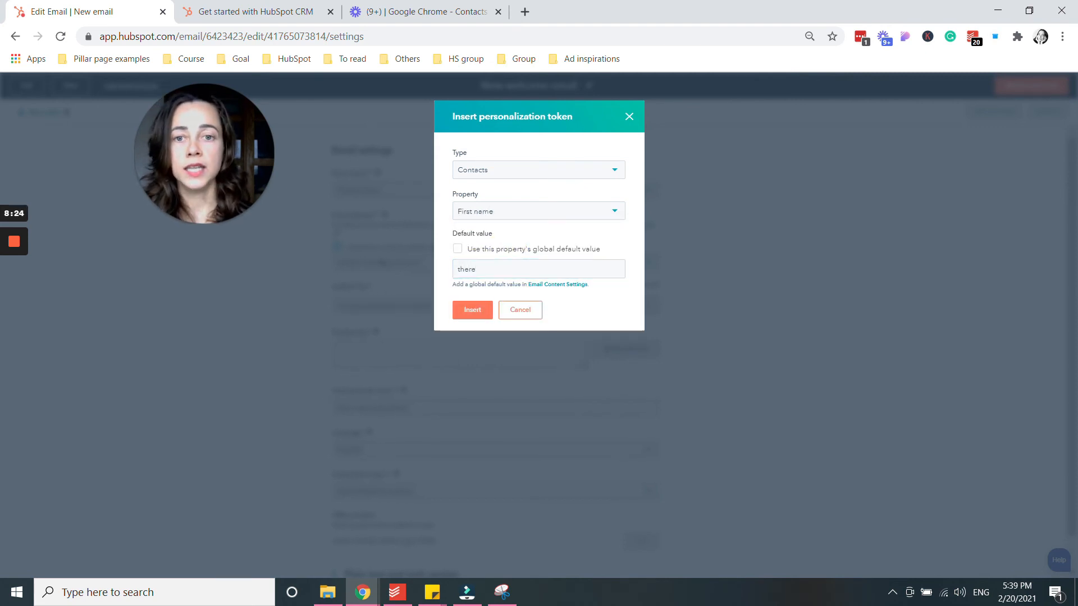
pyautogui.press('Return')
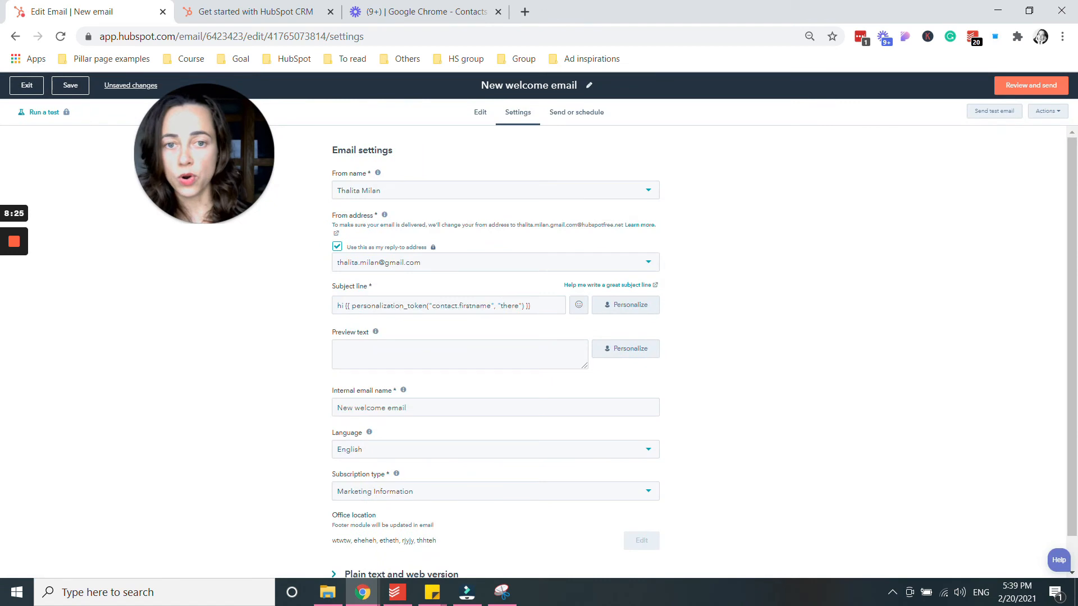
# Extend the subject line after the first-name token with ', text text'.
pyautogui.click(541, 303)
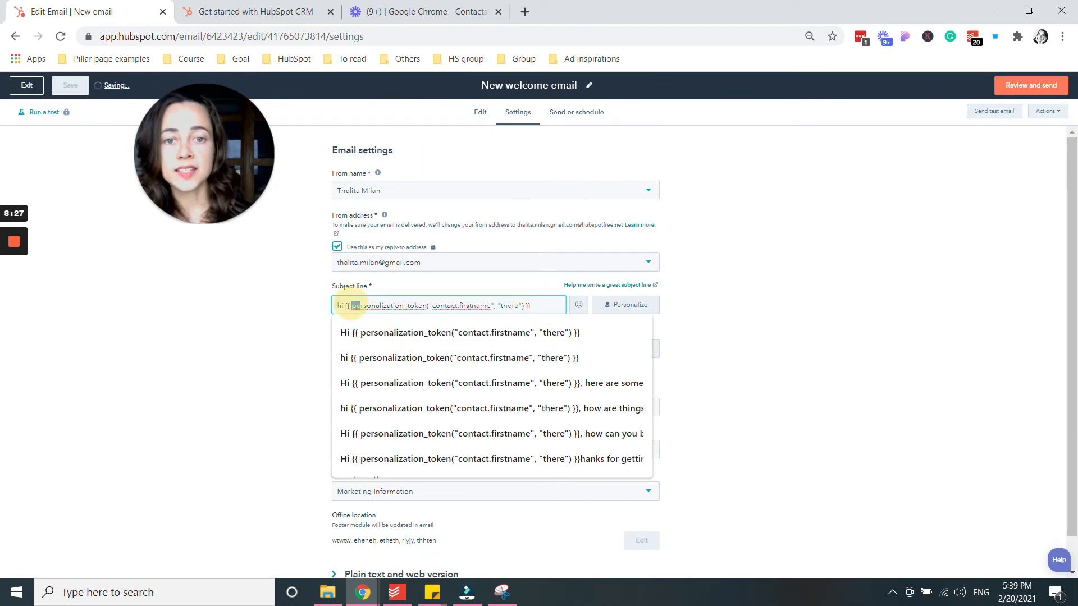
pyautogui.moveTo(351, 305); pyautogui.dragTo(542, 306)
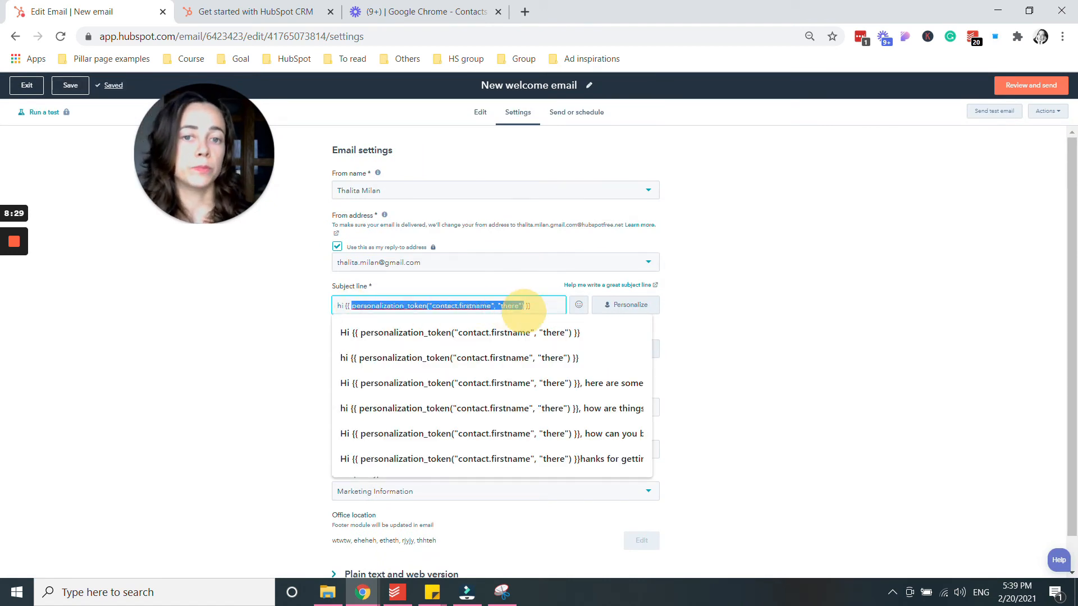
pyautogui.click(542, 305)
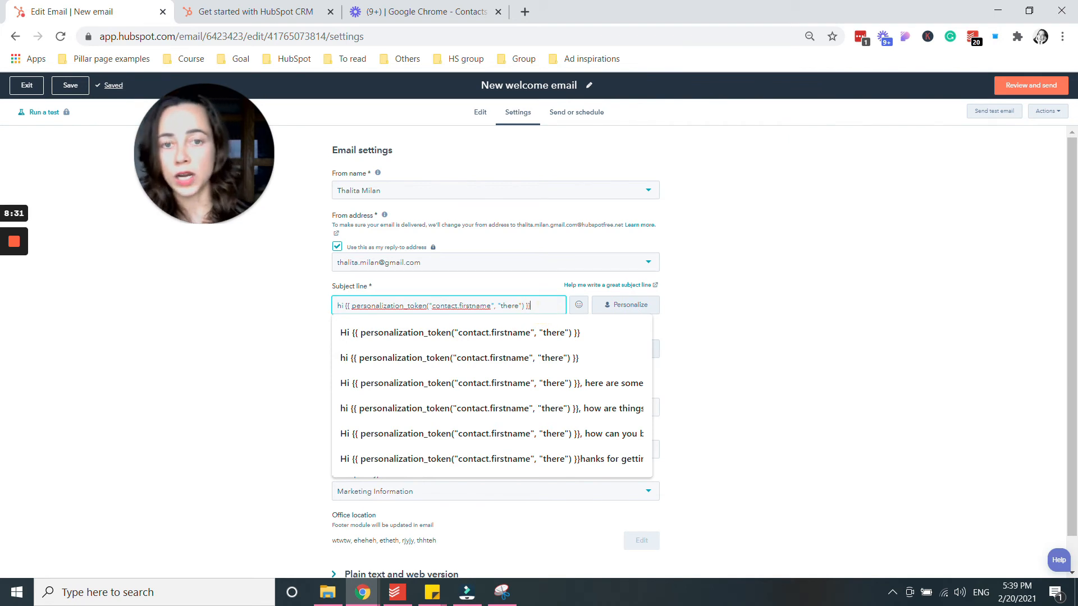
pyautogui.write(',')
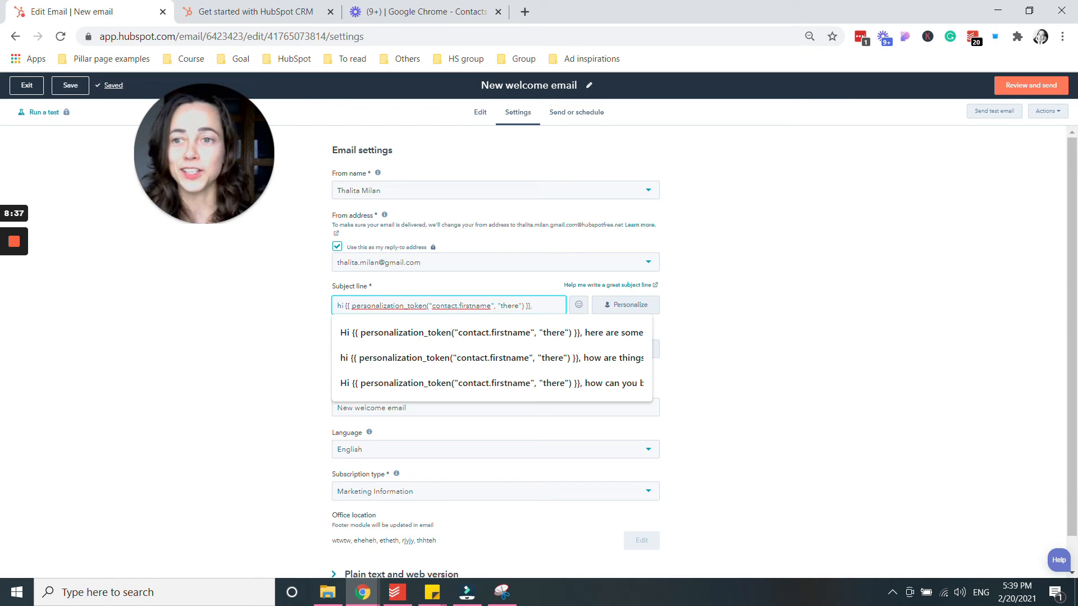
pyautogui.write('text text text')
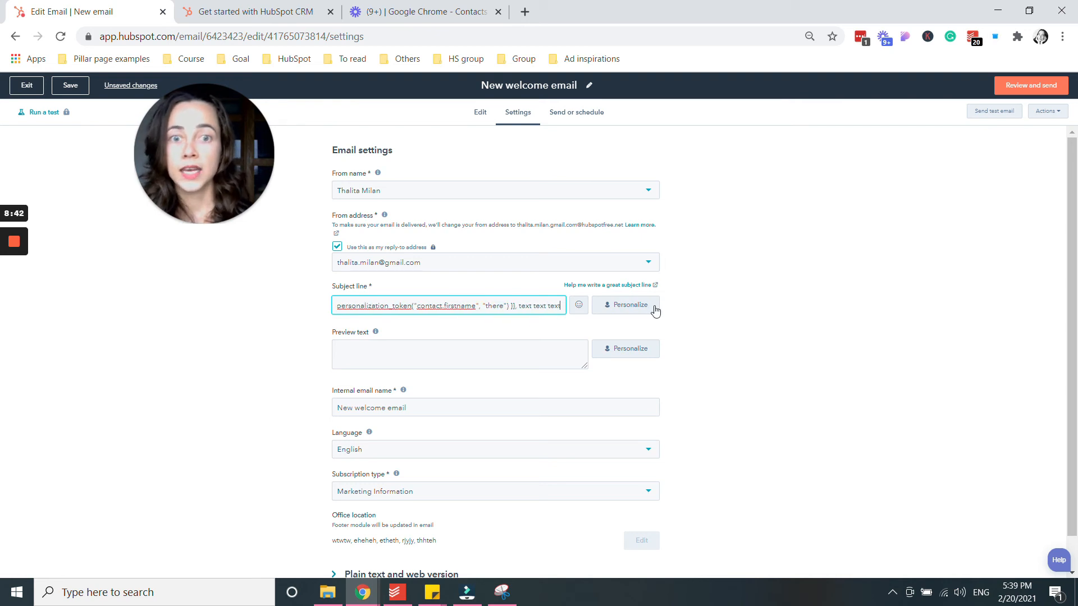
pyautogui.click(769, 303)
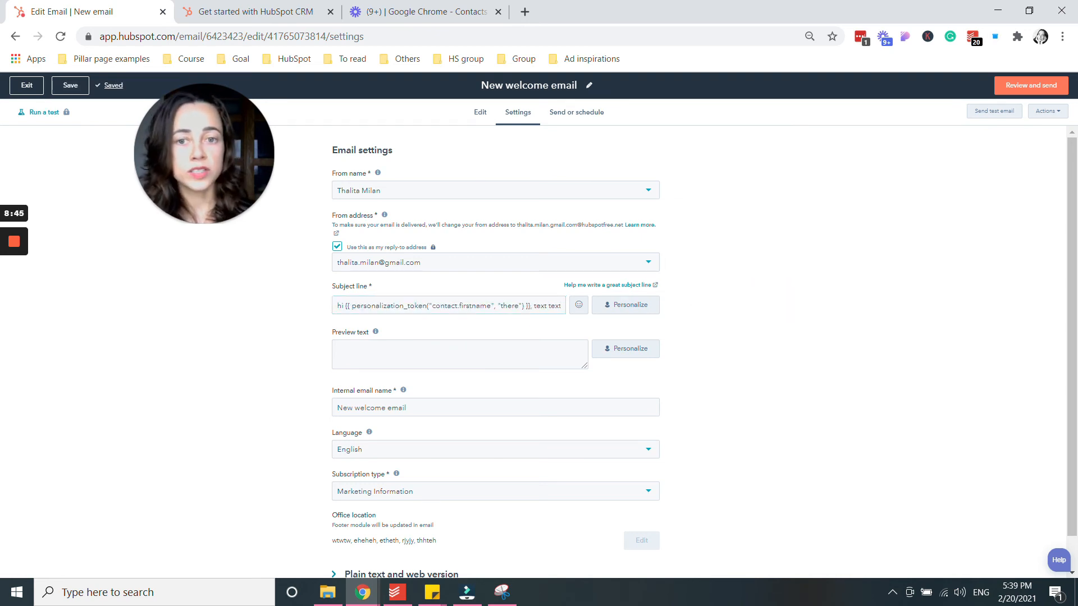
# Start the email's preview text, then move on to the Send or schedule options.
pyautogui.click(482, 356)
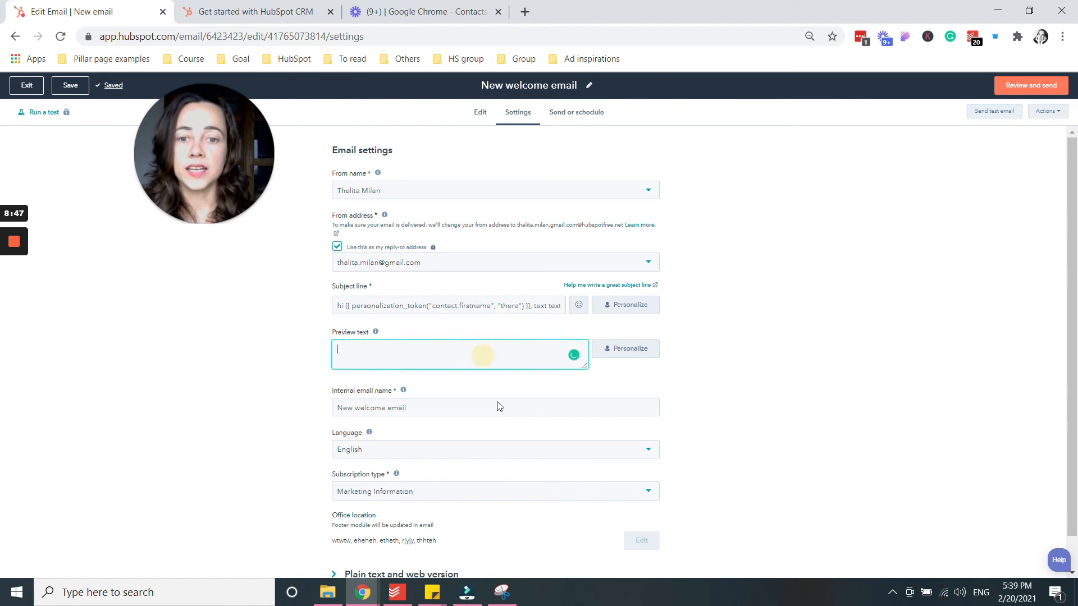
pyautogui.scroll(-1, 553, 460)
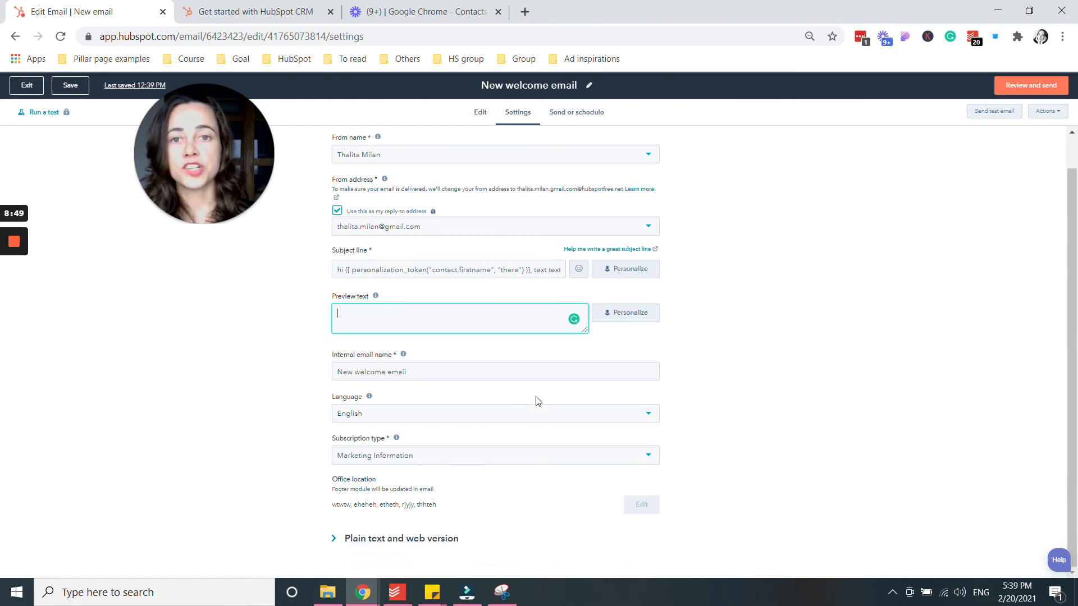
pyautogui.click(577, 112)
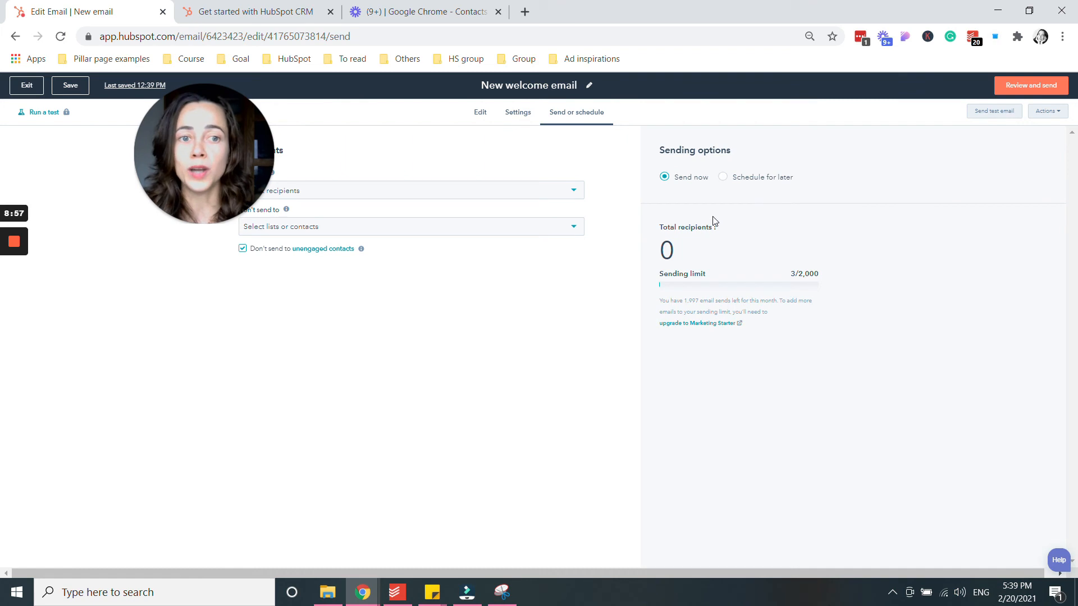
# Under Don't send to, exclude one individual contact and the 'all contacts from berlin' list.
pyautogui.moveTo(216, 150); pyautogui.dragTo(135, 211)
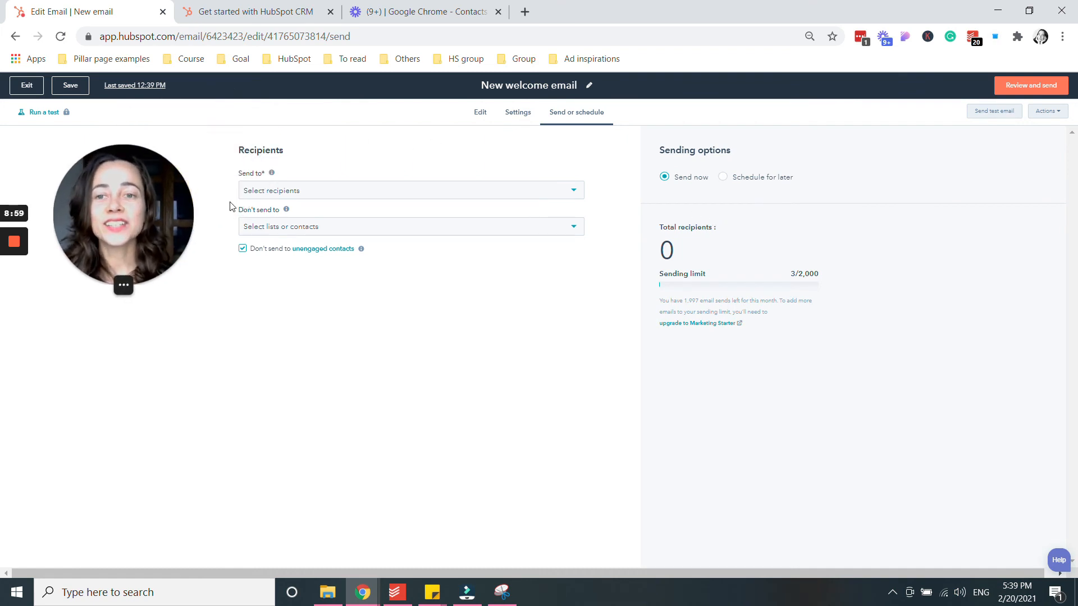
pyautogui.click(340, 194)
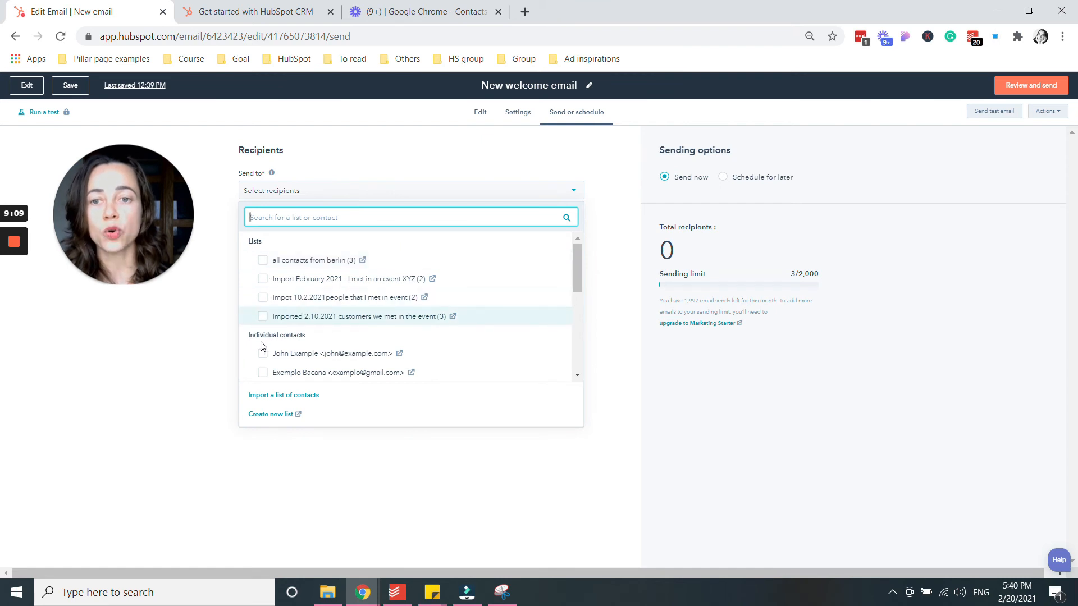
pyautogui.click(359, 463)
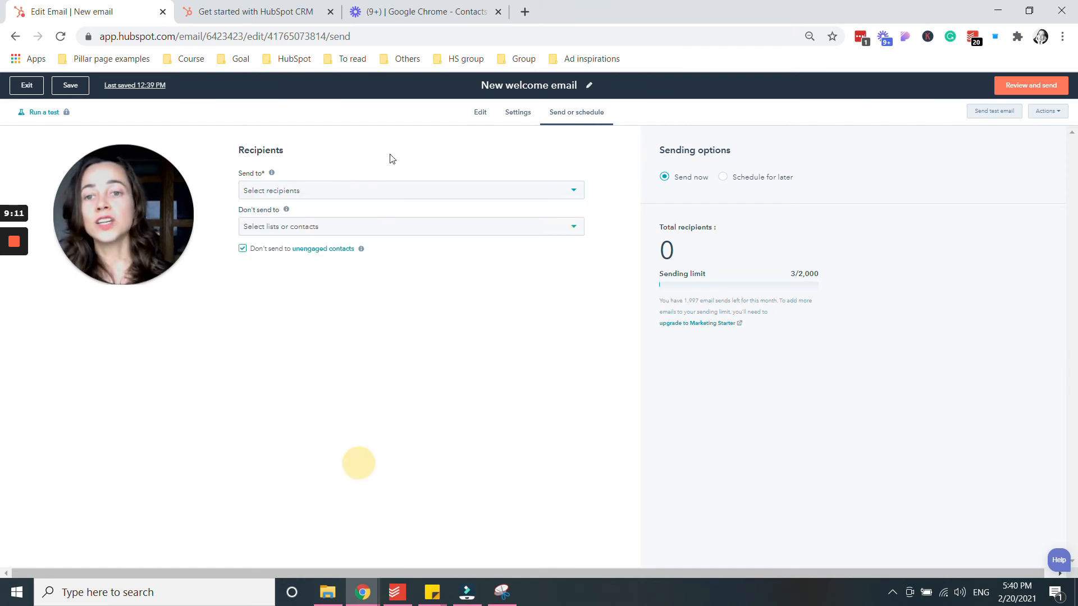
pyautogui.click(284, 230)
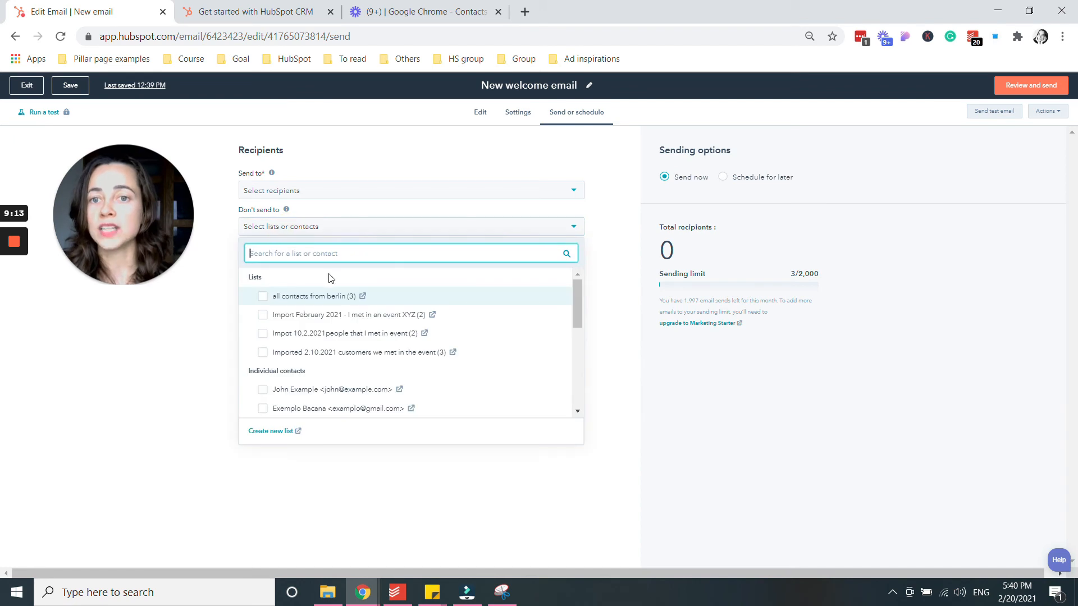
pyautogui.click(263, 391)
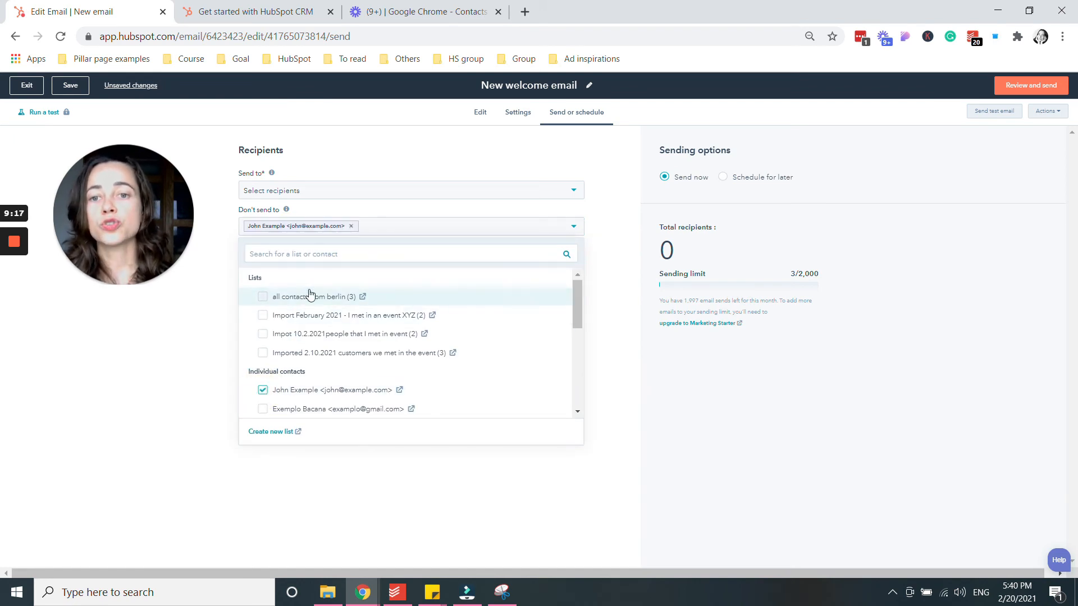
pyautogui.click(262, 297)
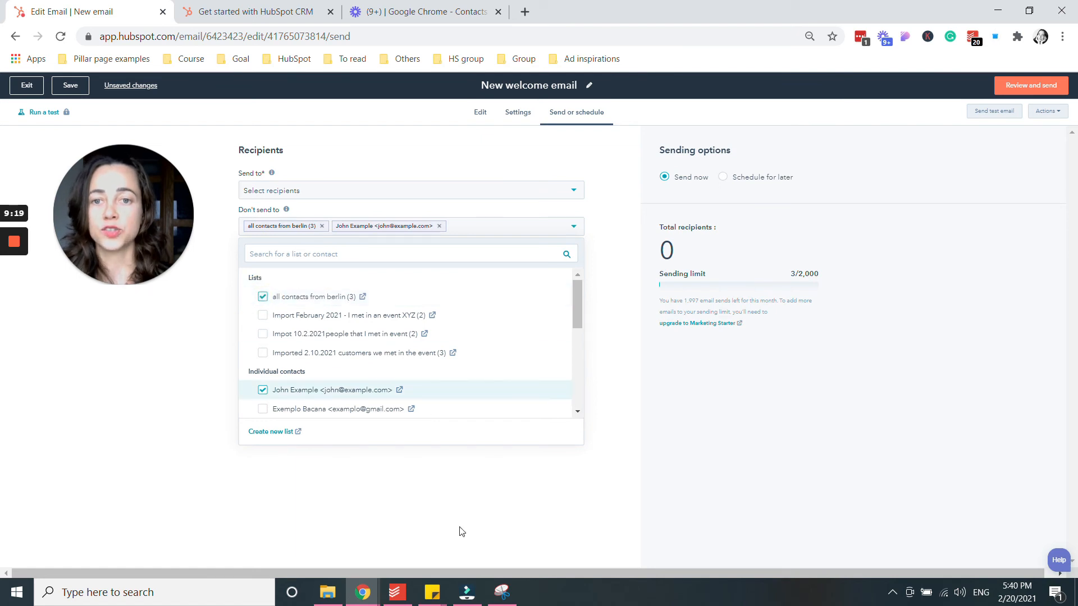
pyautogui.click(456, 498)
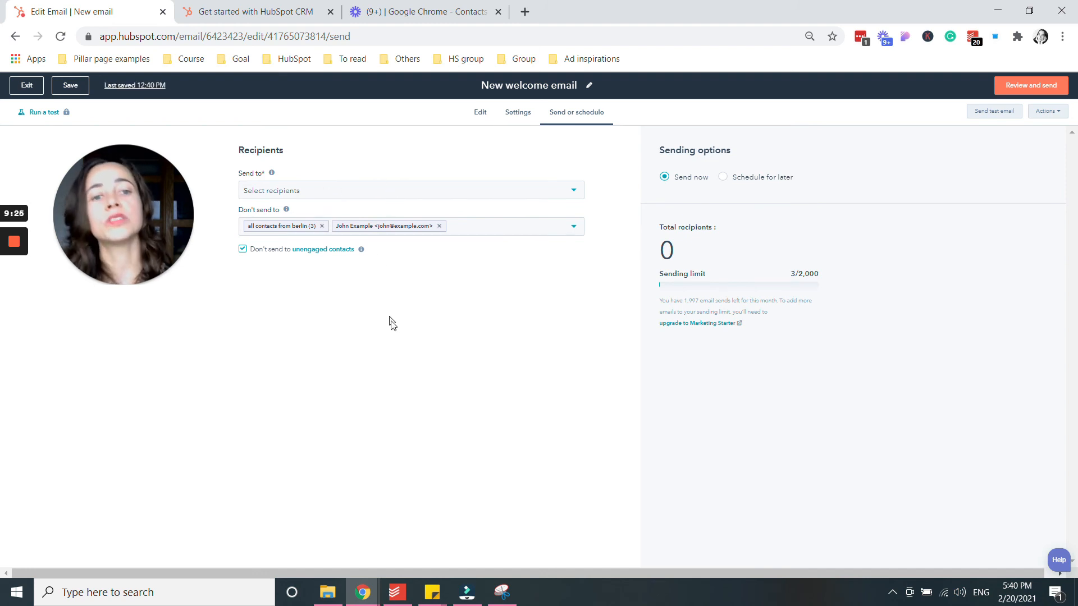
# Open Review and send to check the draft email before exiting the editor.
pyautogui.click(1030, 90)
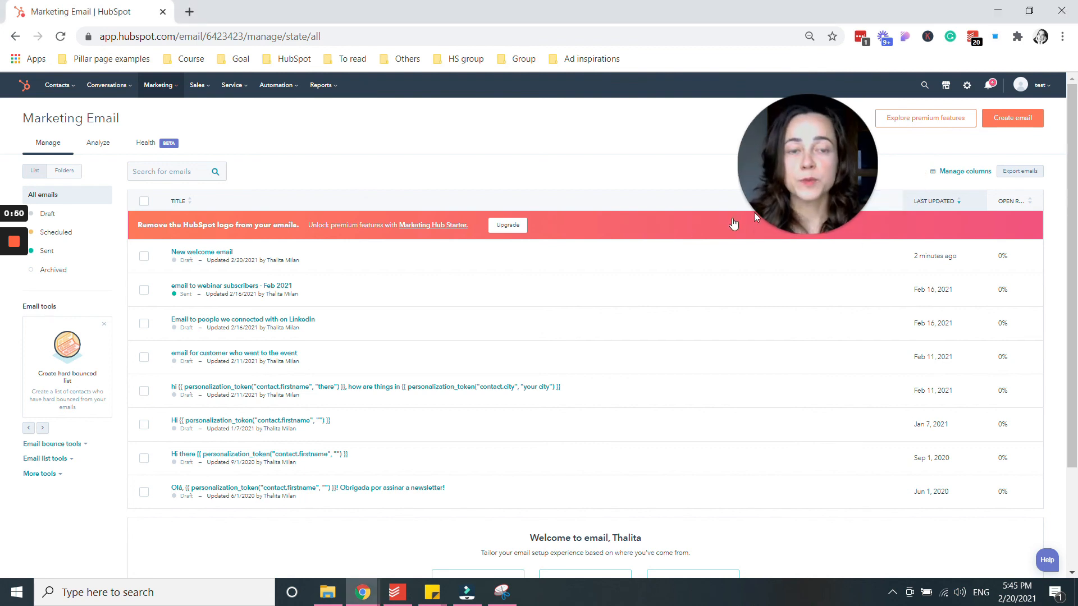
pyautogui.click(799, 235)
pyautogui.moveTo(866, 126)
pyautogui.mouseDown()
pyautogui.moveTo(833, 185)
pyautogui.moveTo(789, 210)
pyautogui.mouseUp()
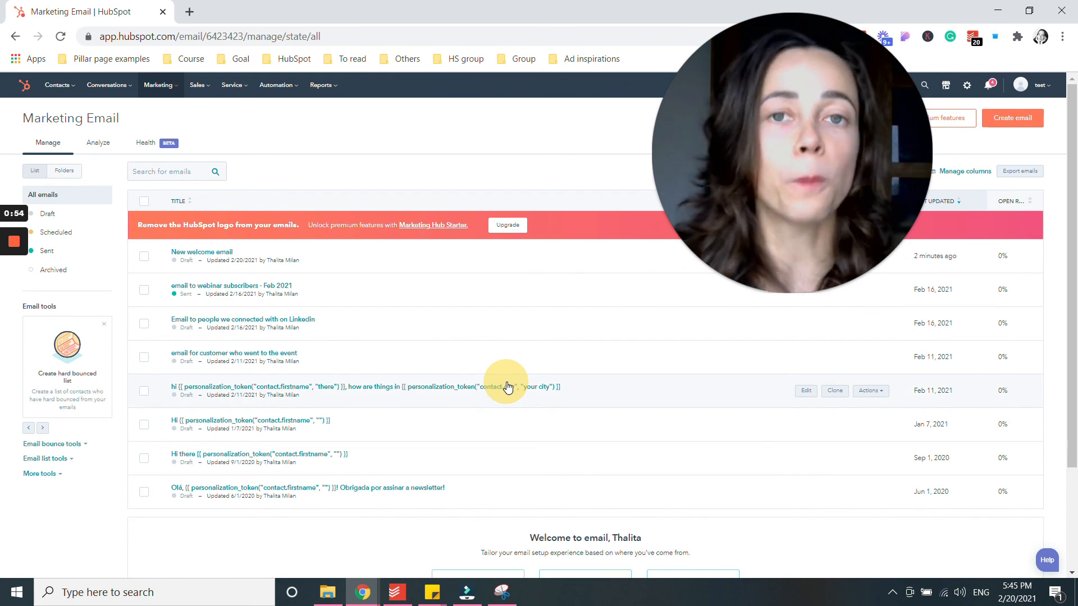